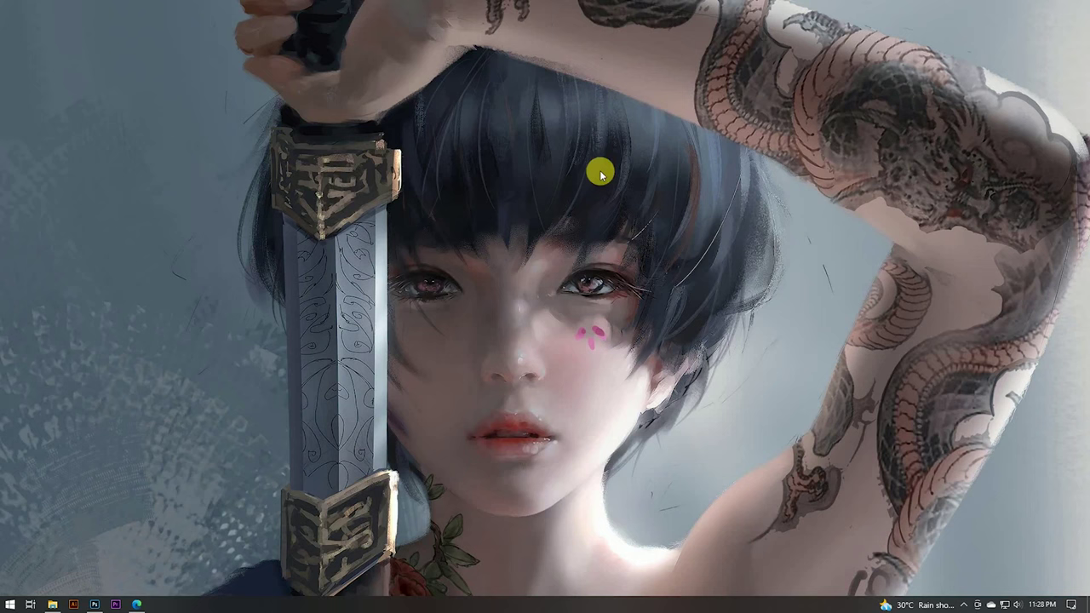
Step: Refresh the desktop and bring up the photos folder alongside Photoshop
right_click(628, 186)
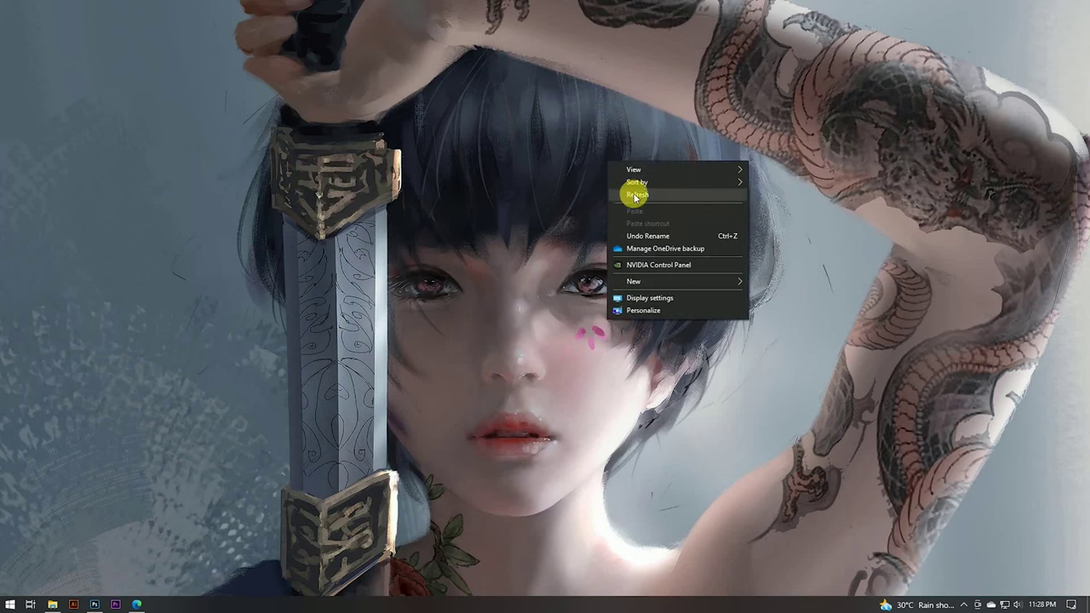
right_click(637, 186)
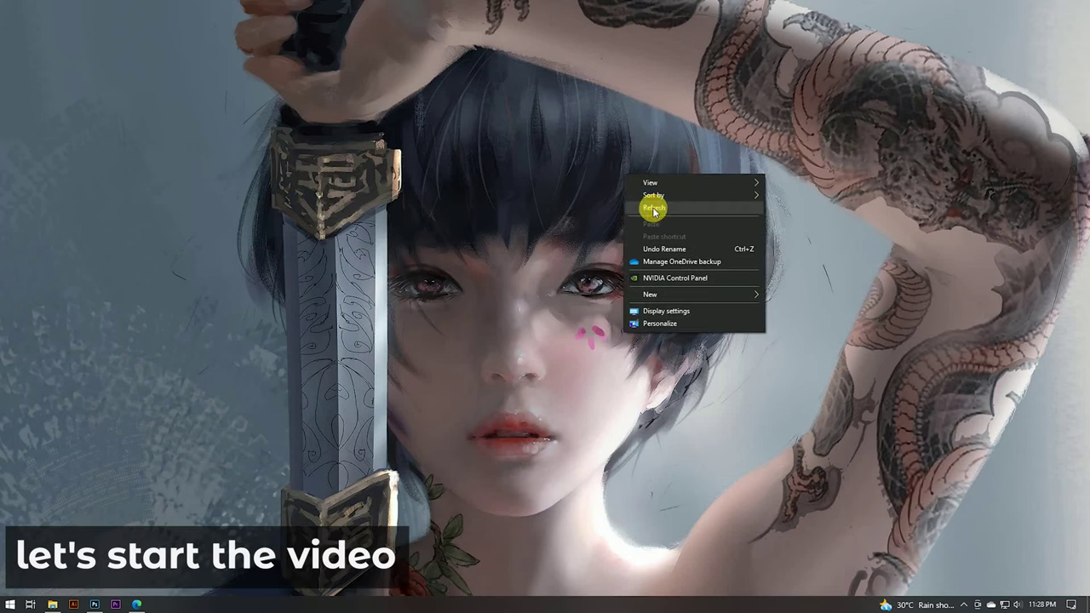
left_click(374, 358)
left_click(94, 605)
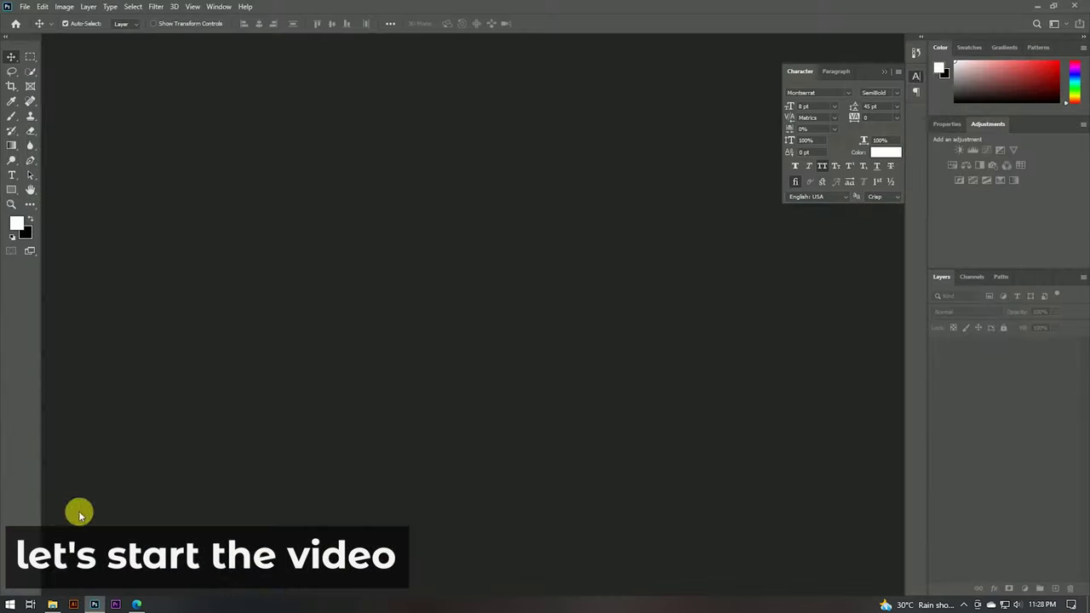
left_click(52, 605)
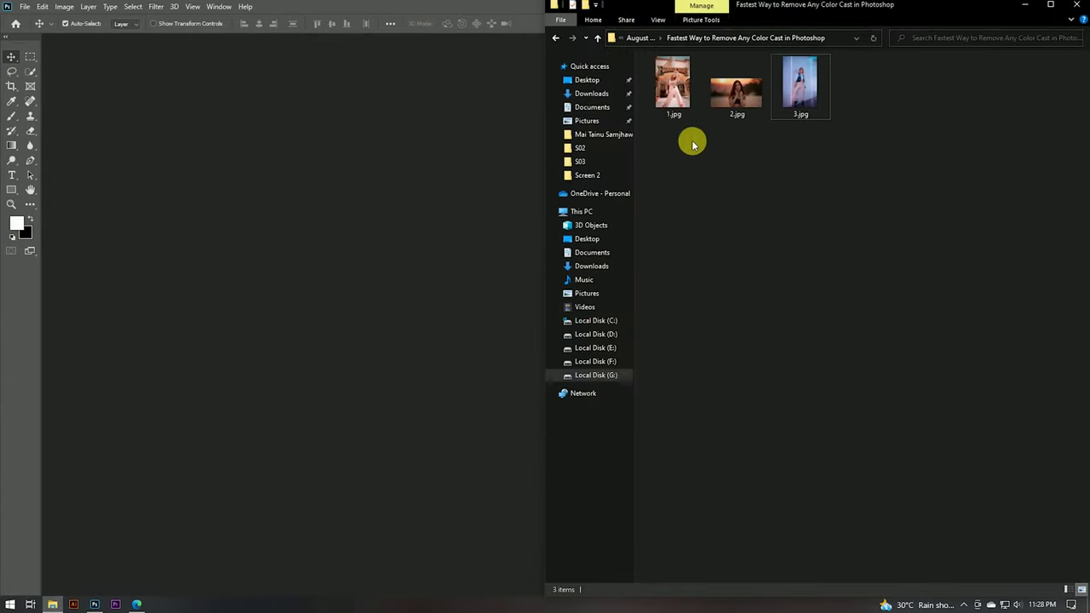
Step: Open 1.jpg in Photoshop, fit it on screen, and close the Character panel
left_click_drag(672, 81, 217, 79)
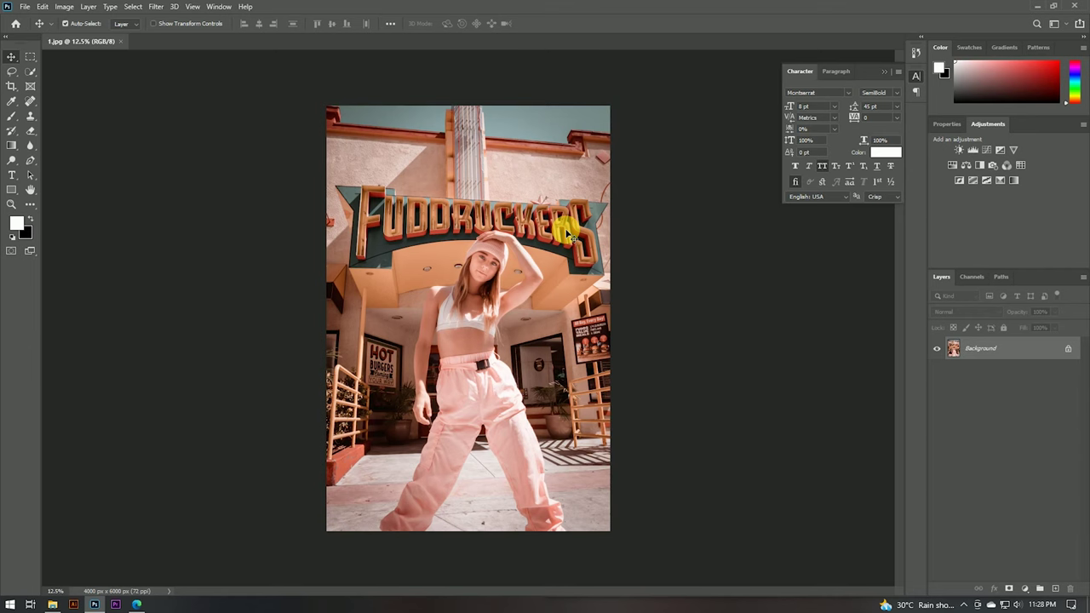
key("ctrl+0")
scroll(477, 226, "up", 5)
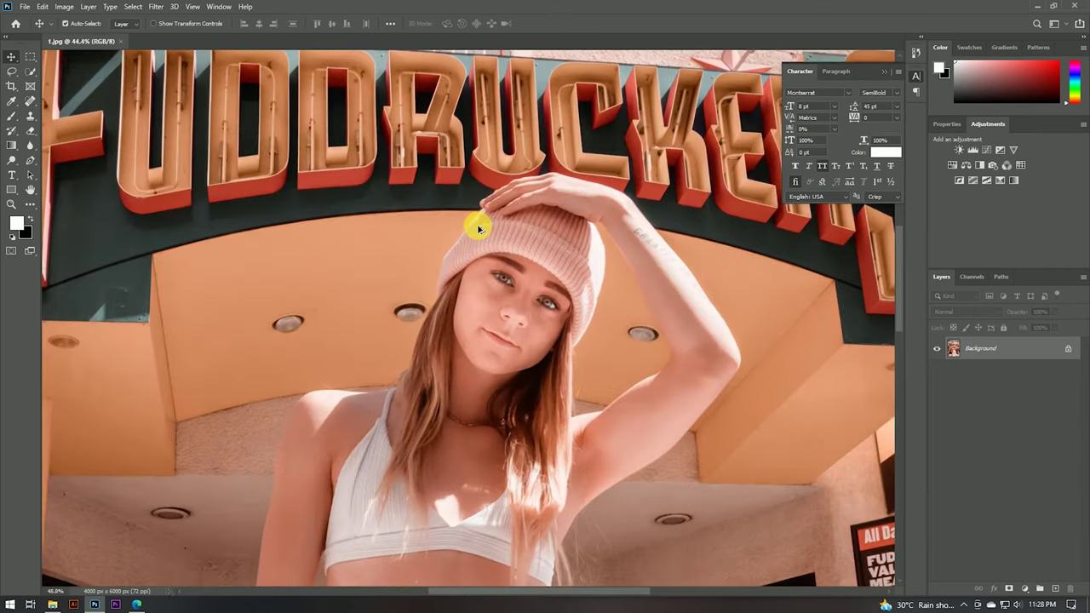
scroll(476, 224, "down", 5)
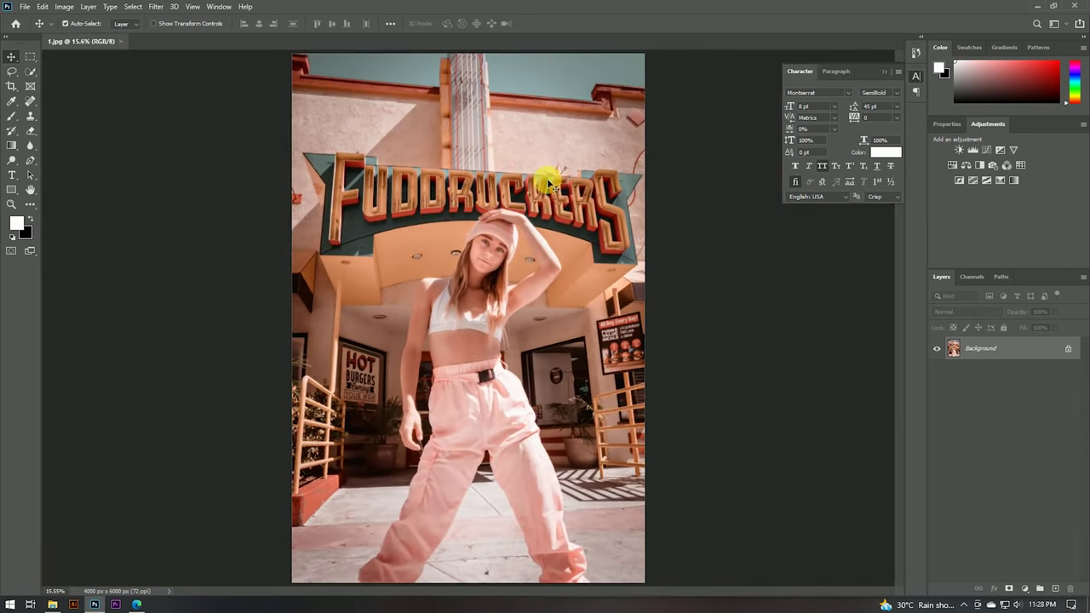
left_click(915, 77)
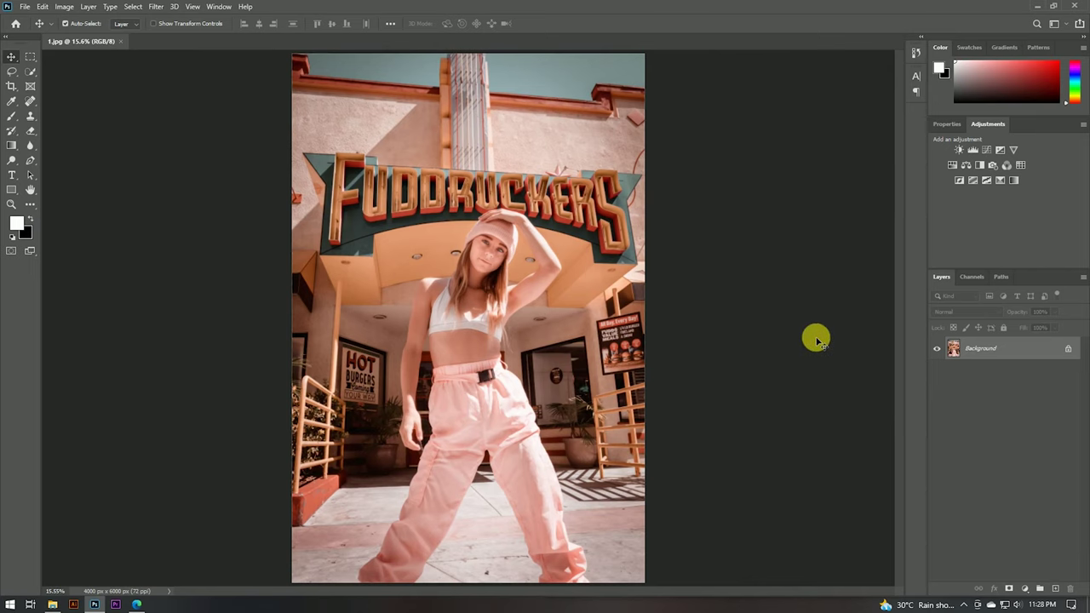
Step: Duplicate the 1.jpg Background layer, convert the copy to a smart object, and name it Color
left_click_drag(1044, 352, 1055, 589)
right_click(1017, 348)
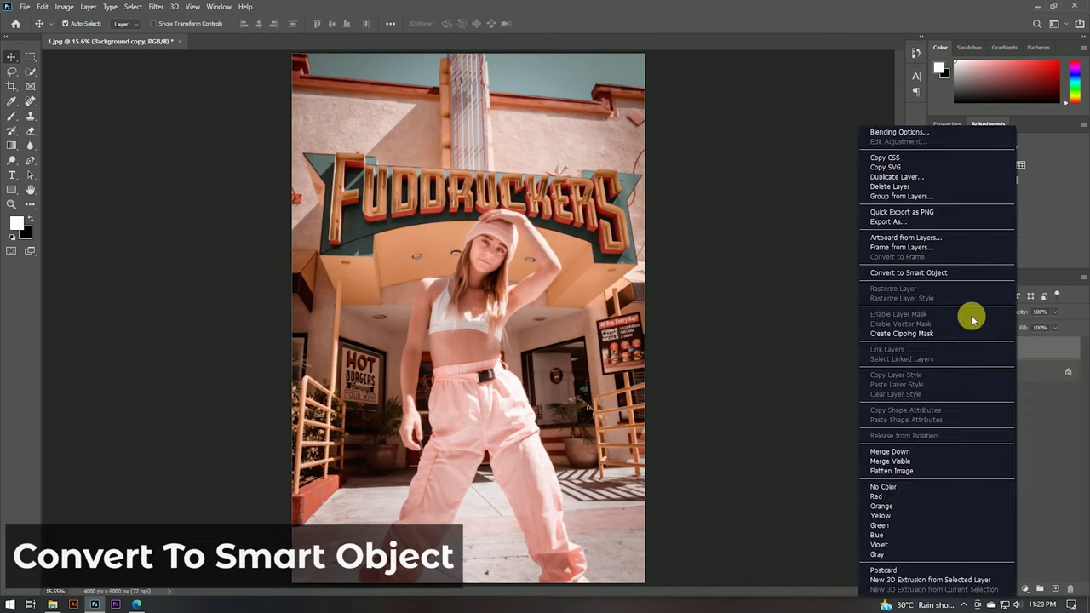
left_click(990, 274)
type("Color")
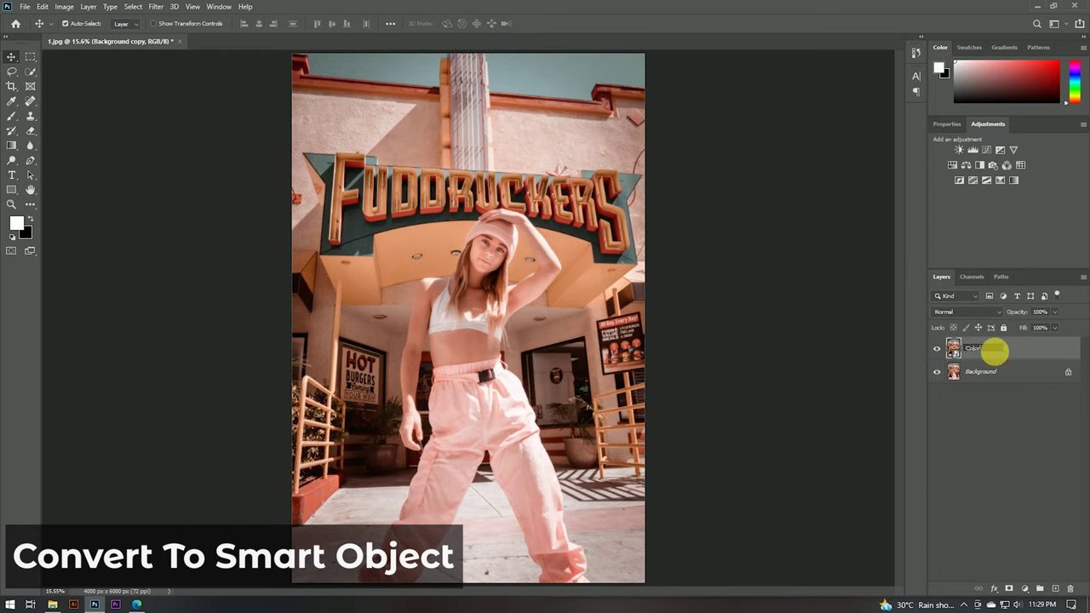
key("Return")
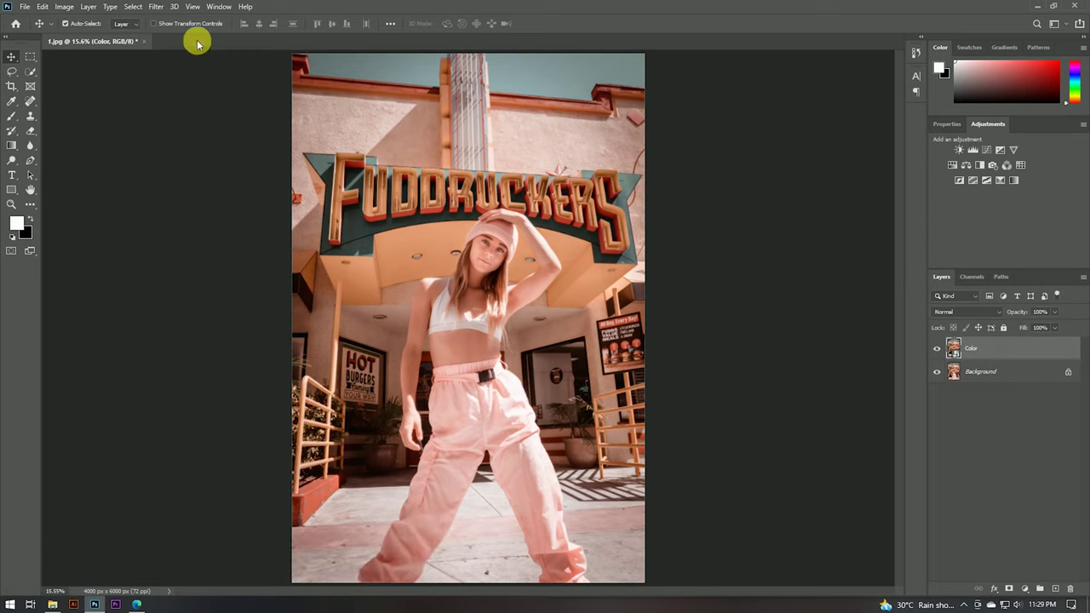
left_click(157, 7)
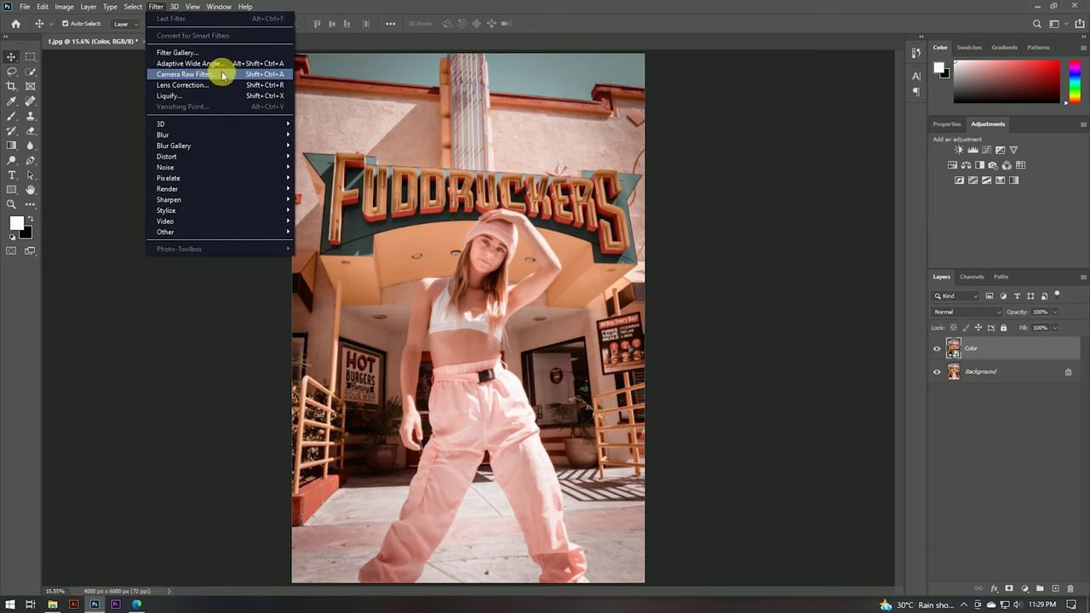
Step: Sample white balance across the whole photo in Camera Raw (Temperature -33, Tint -36), compare with defaults, and apply
left_click(215, 75)
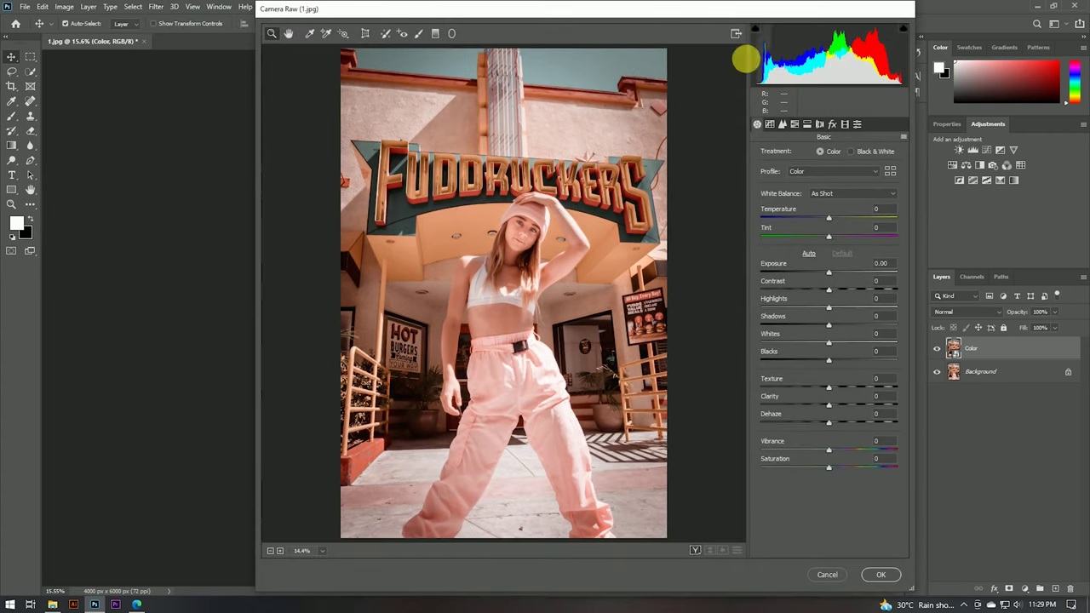
left_click_drag(640, 11, 608, 11)
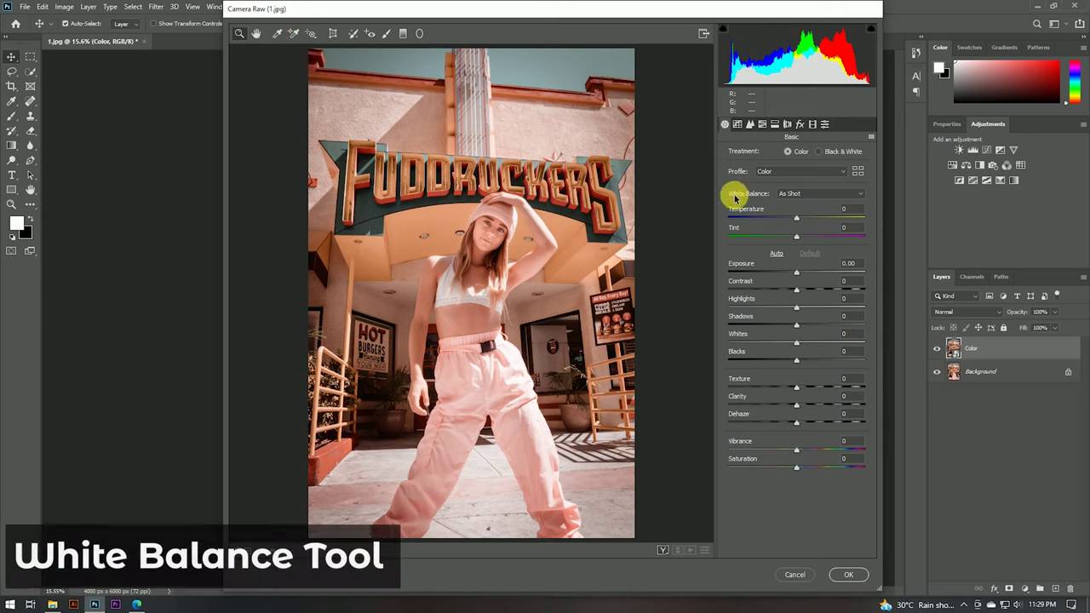
left_click(277, 34)
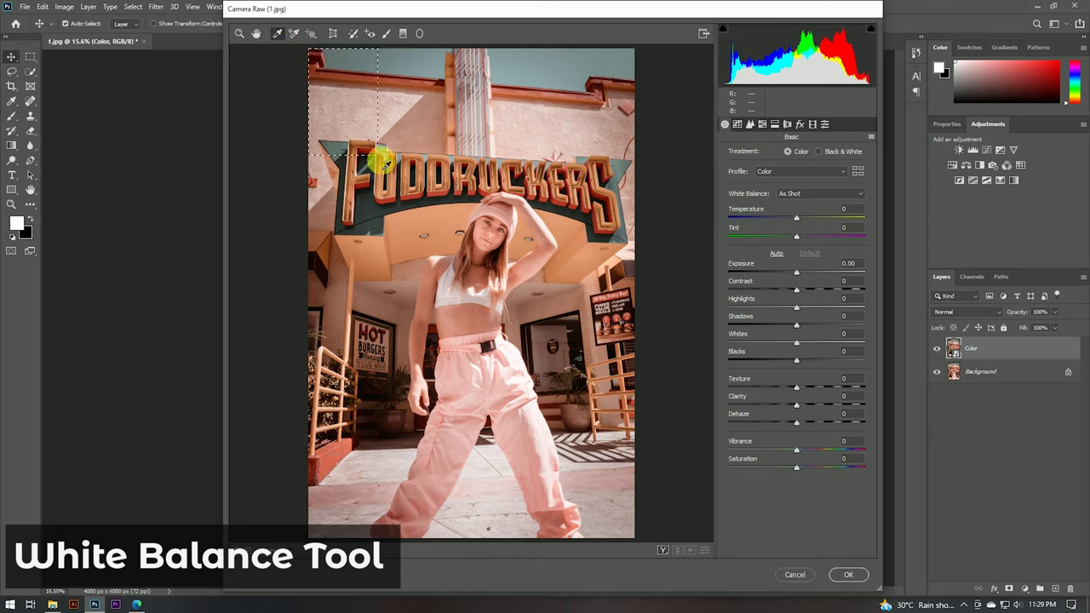
left_click_drag(328, 76, 640, 537)
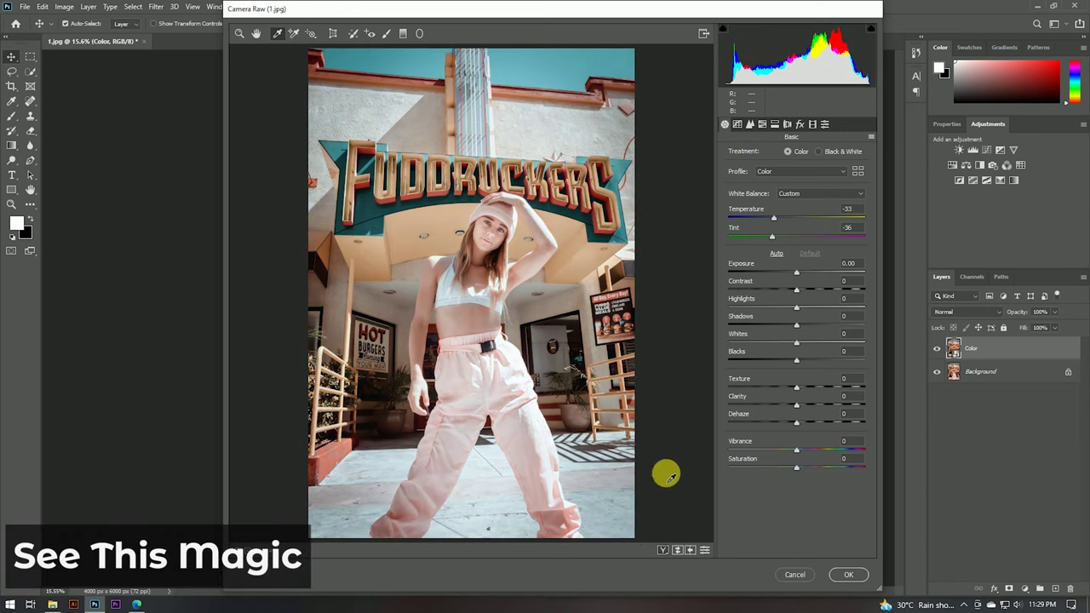
left_click(705, 552)
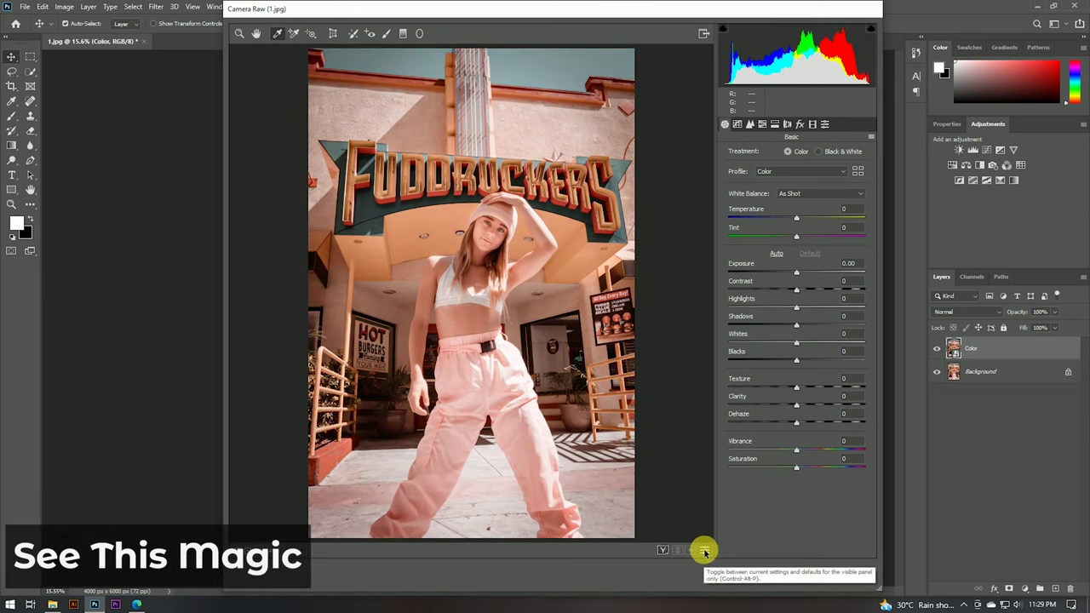
left_click(704, 552)
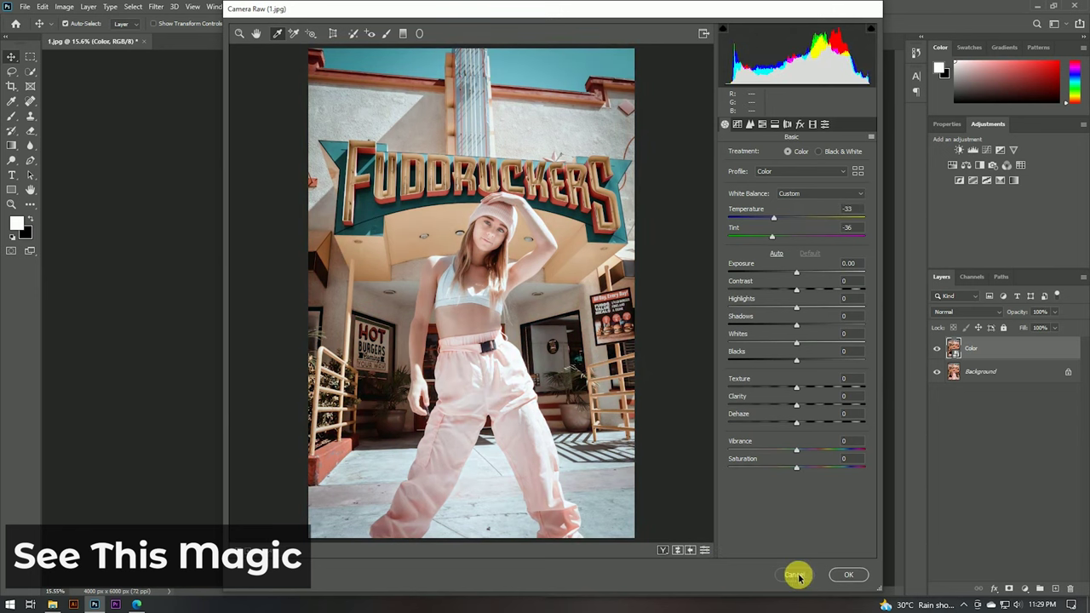
left_click(854, 574)
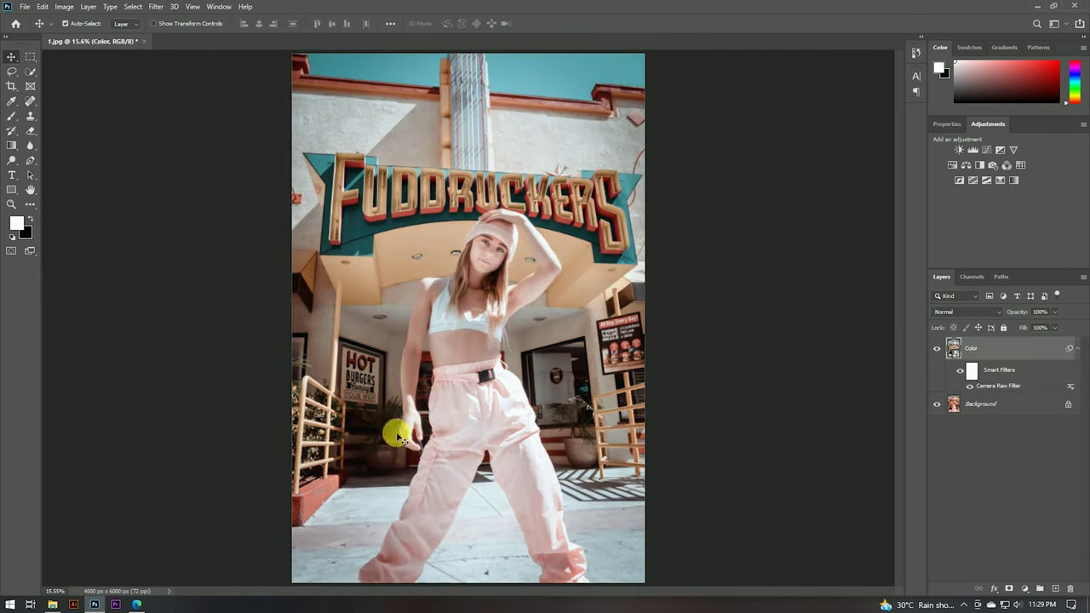
Step: Collapse the Color layer's smart filter and toggle its visibility to compare with the original
left_click(1077, 348)
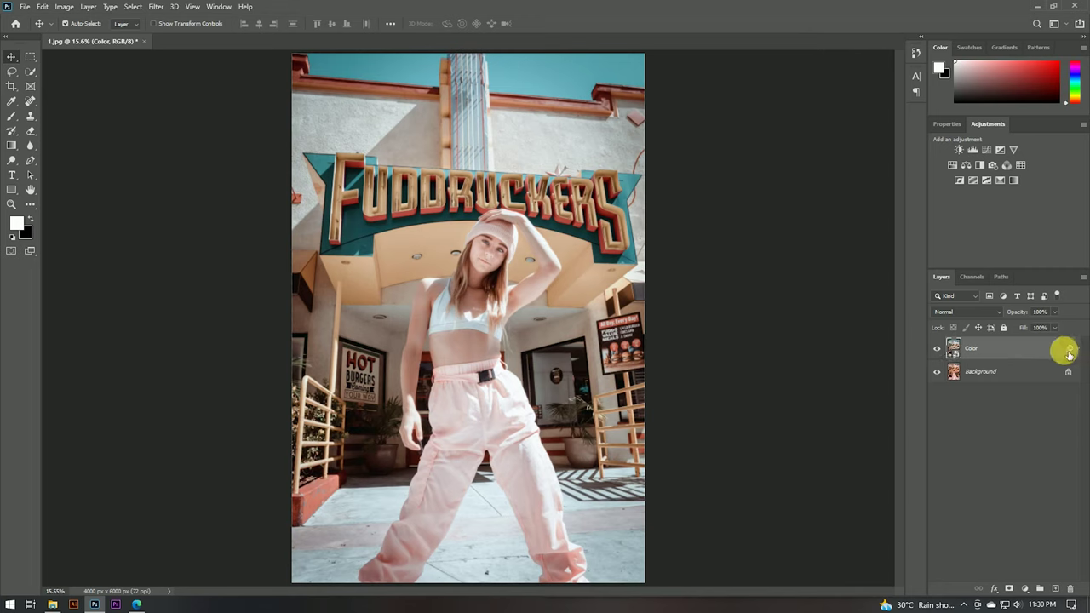
left_click(938, 348)
left_click(938, 348)
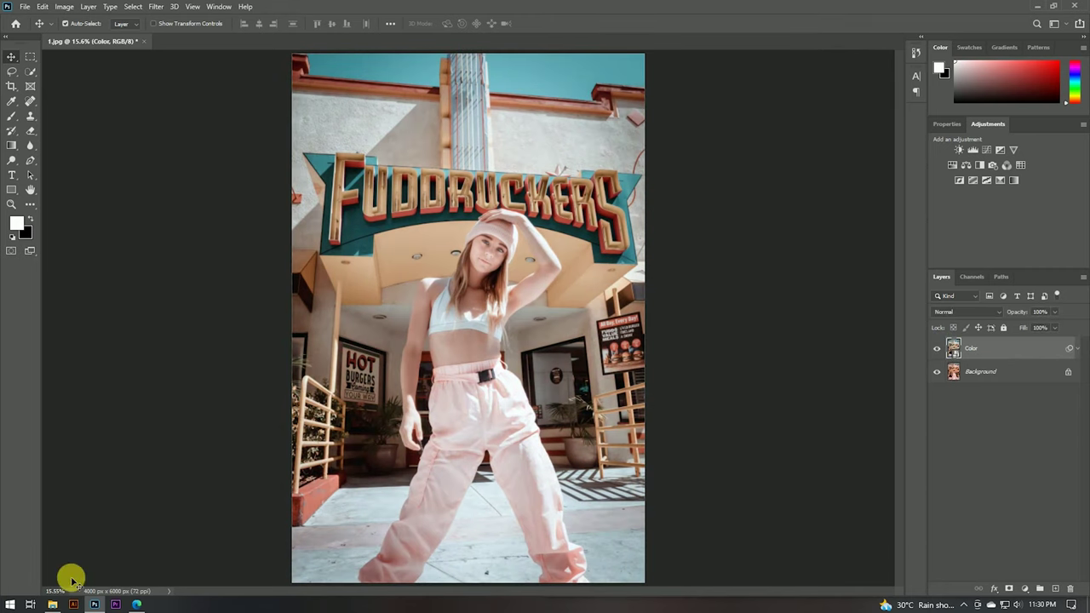
Step: Open 2.jpg from the photos folder in Photoshop
left_click(52, 605)
left_click(735, 101)
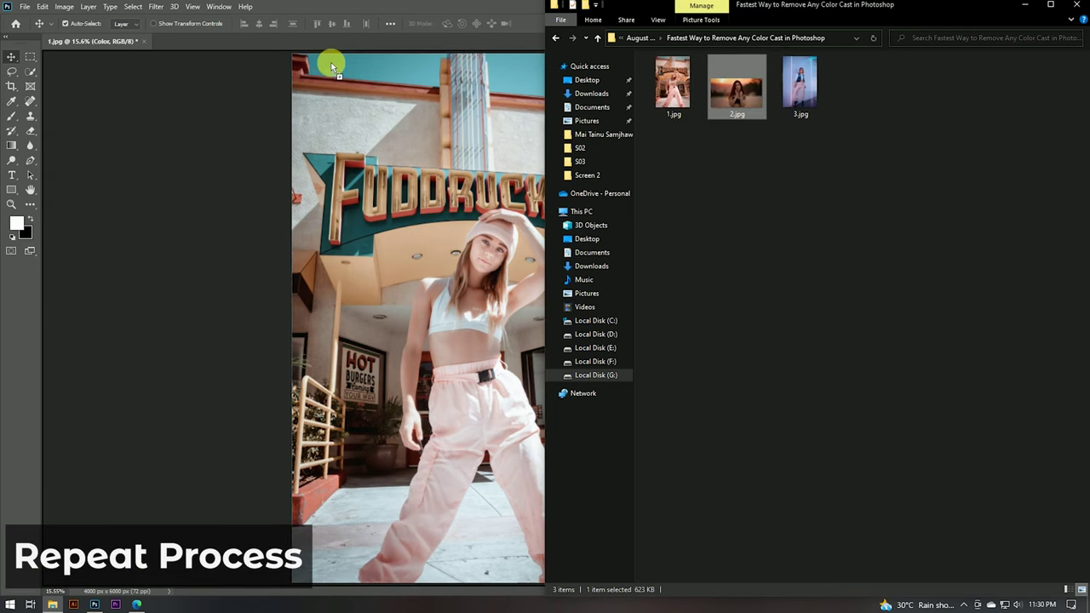
left_click_drag(421, 80, 213, 39)
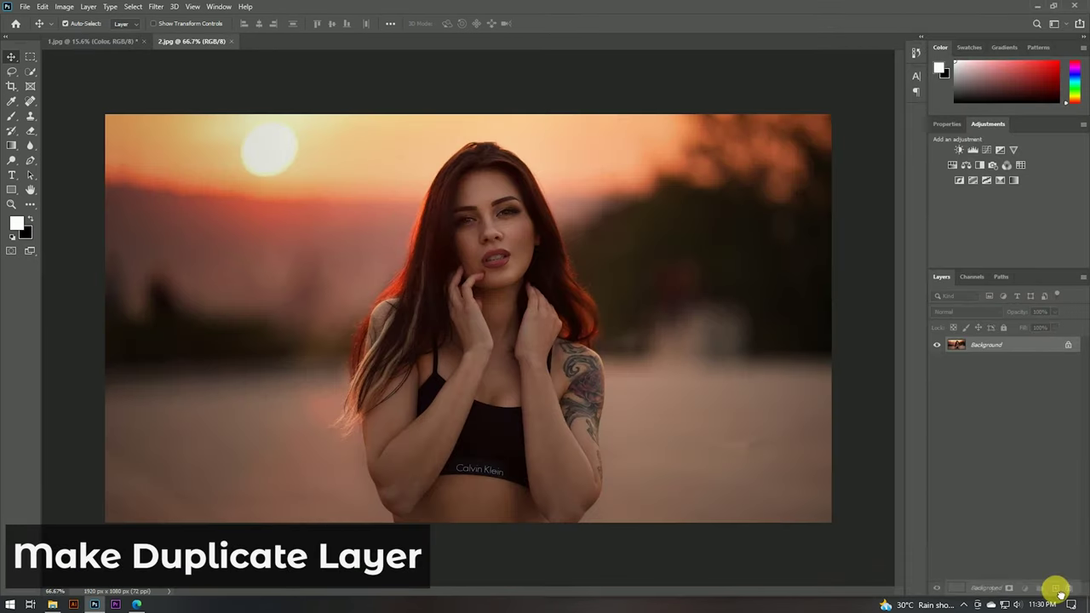
Step: Duplicate the 2.jpg Background as a layer named Color and convert it to a smart object
left_click_drag(1047, 357, 1055, 589)
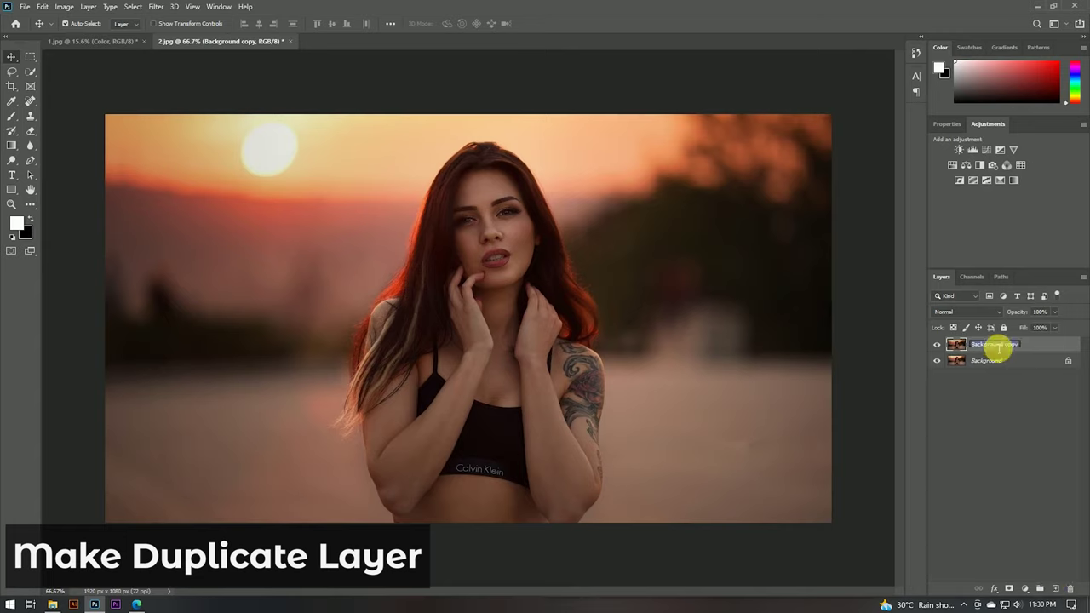
type("Color")
key("Return")
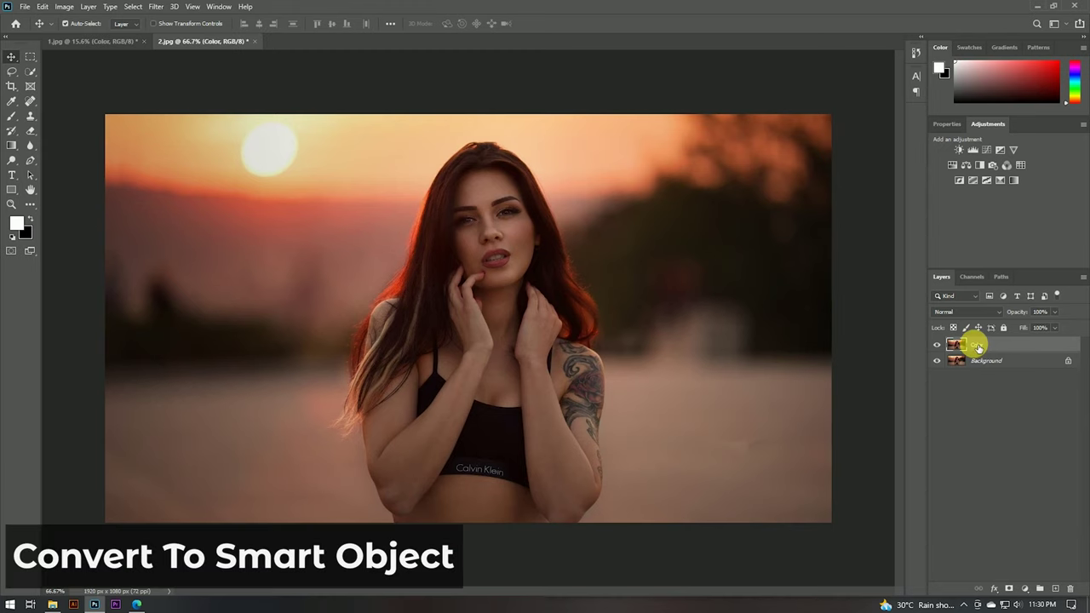
right_click(976, 344)
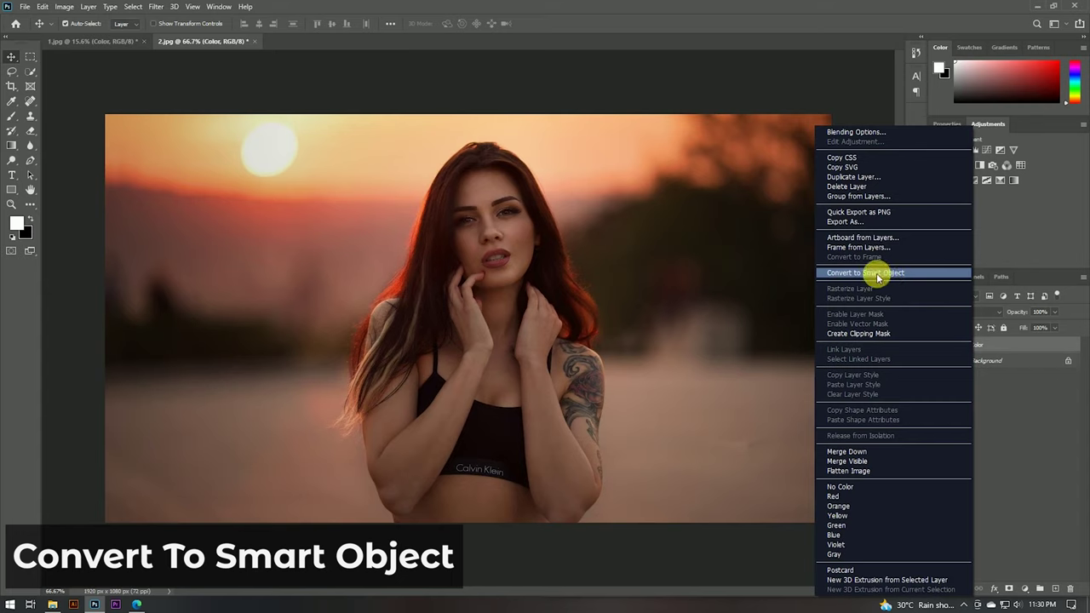
left_click(877, 274)
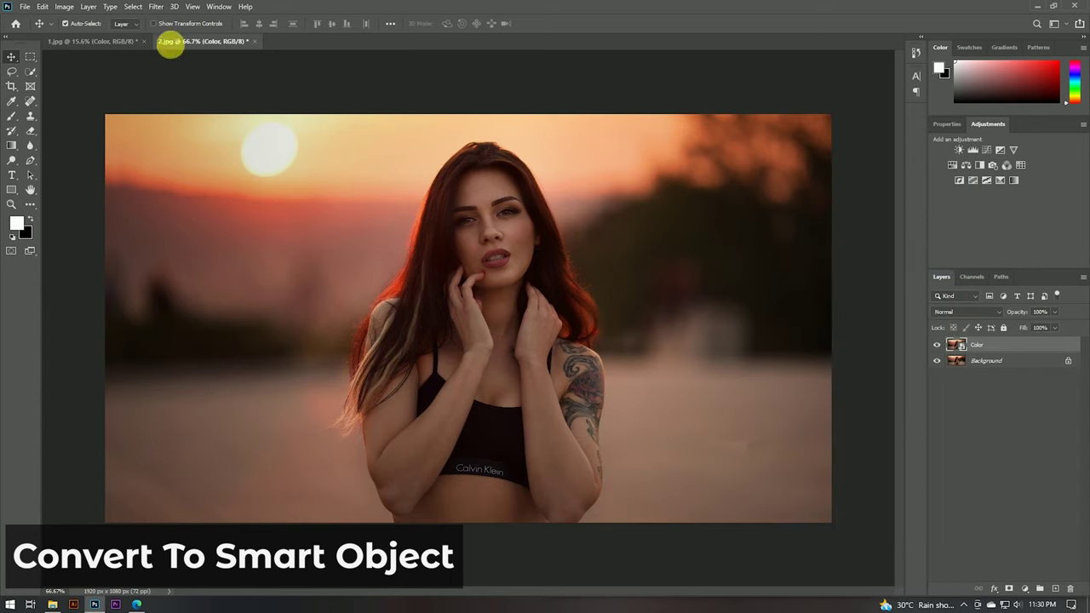
left_click(156, 8)
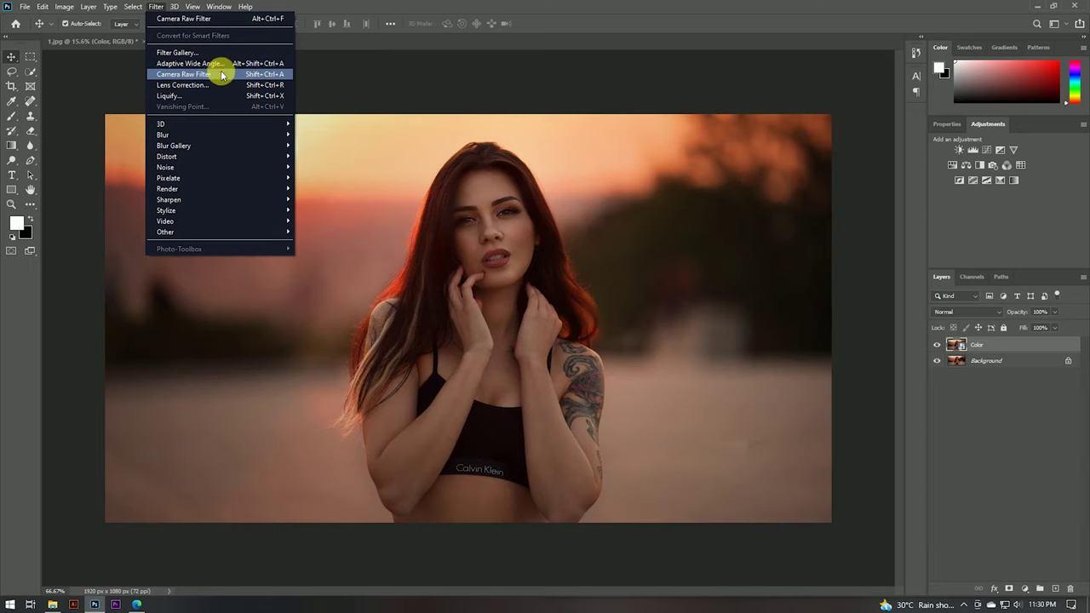
Step: Sample Camera Raw white balance over the whole sunset portrait (Temperature −42, Tint −28) and apply it
left_click(247, 75)
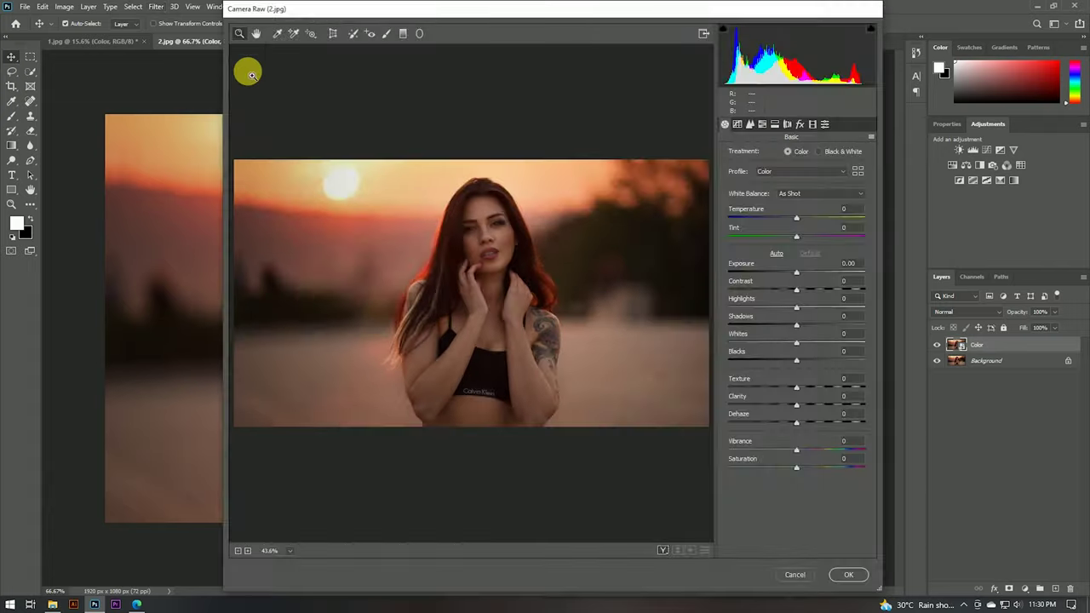
left_click(279, 34)
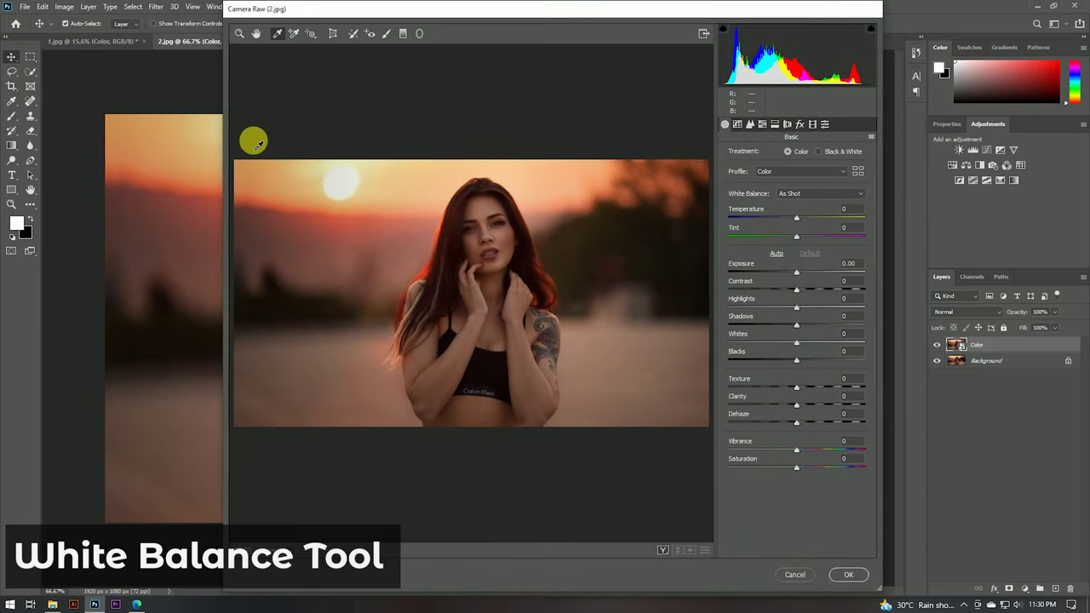
left_click_drag(235, 161, 605, 406)
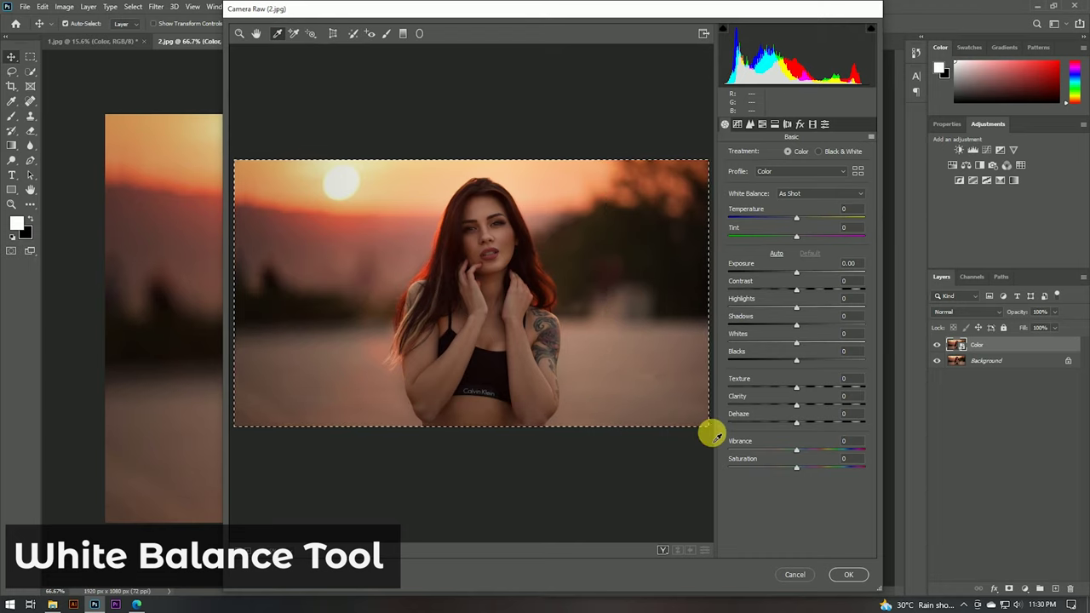
left_click_drag(610, 411, 711, 434)
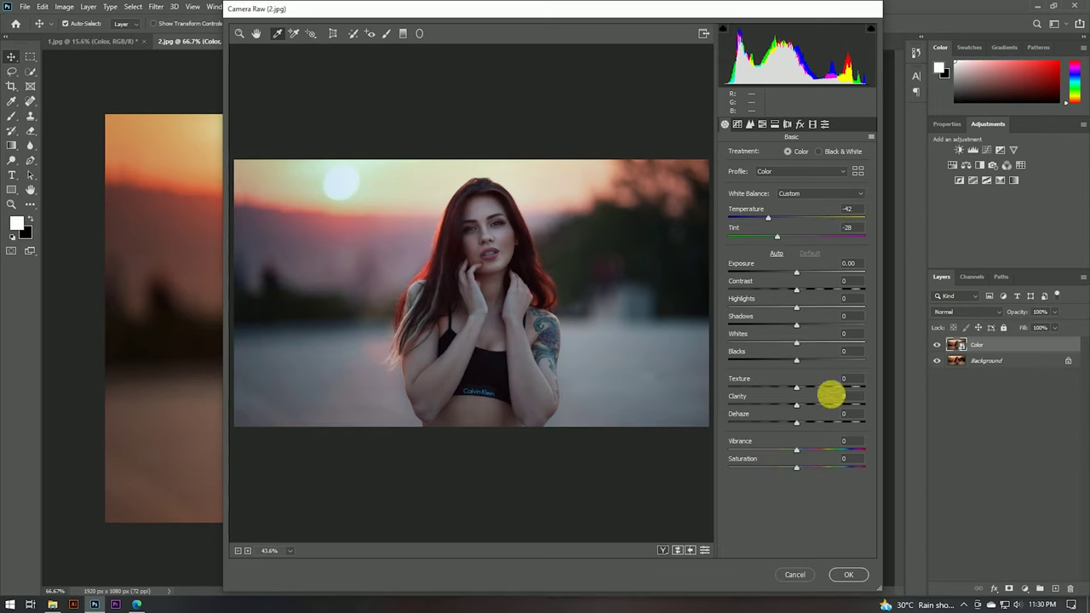
left_click(842, 576)
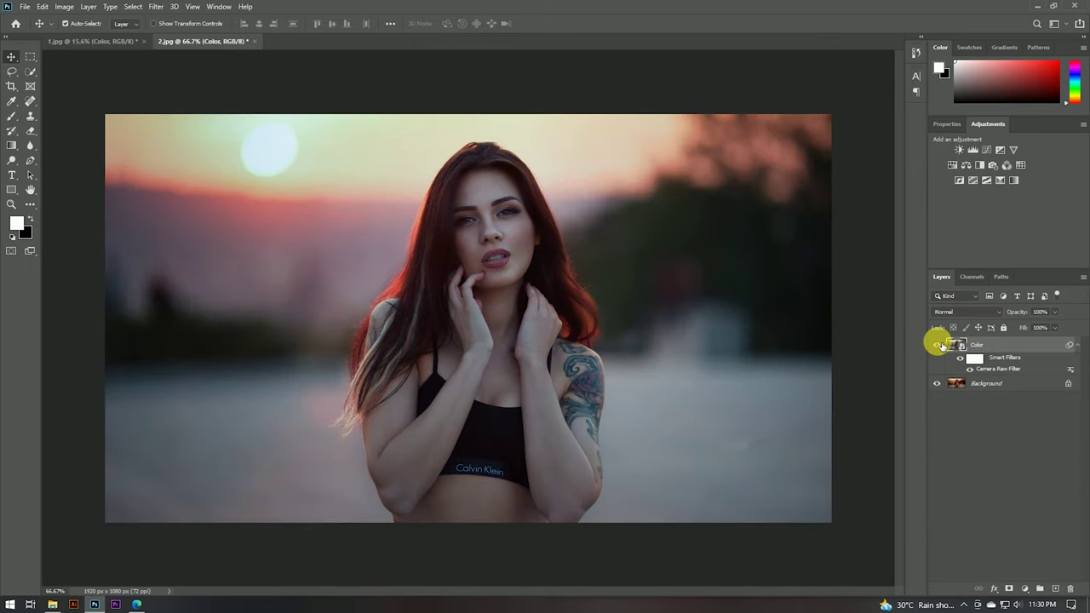
Step: Toggle the Color layer on and off to compare, leave it hidden, then select 3.jpg in the folder
left_click(938, 345)
left_click(938, 344)
left_click(939, 345)
left_click(939, 345)
left_click(939, 344)
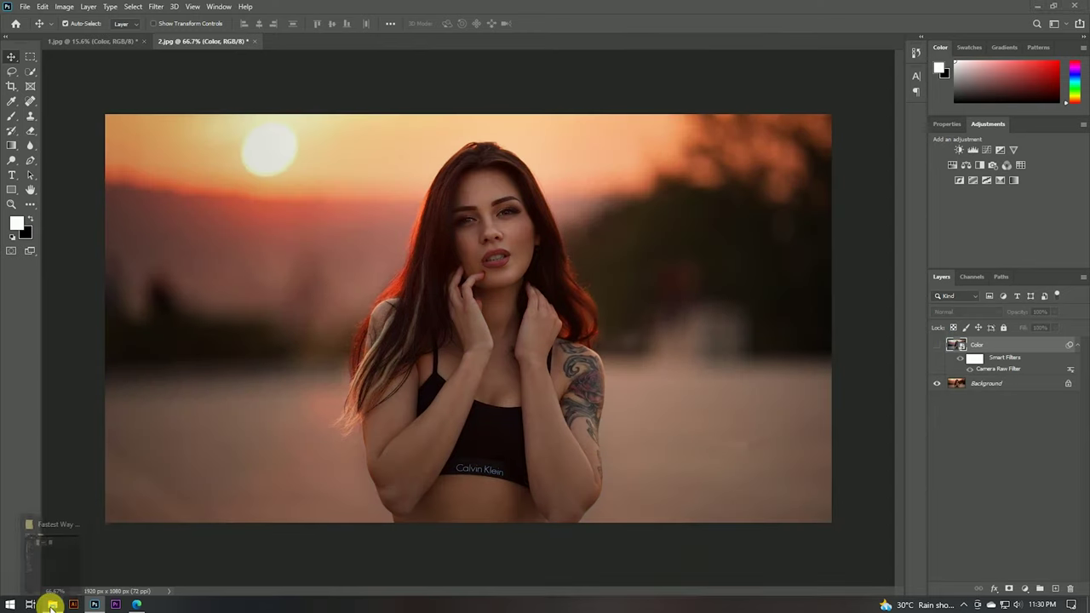
left_click(52, 606)
left_click(803, 85)
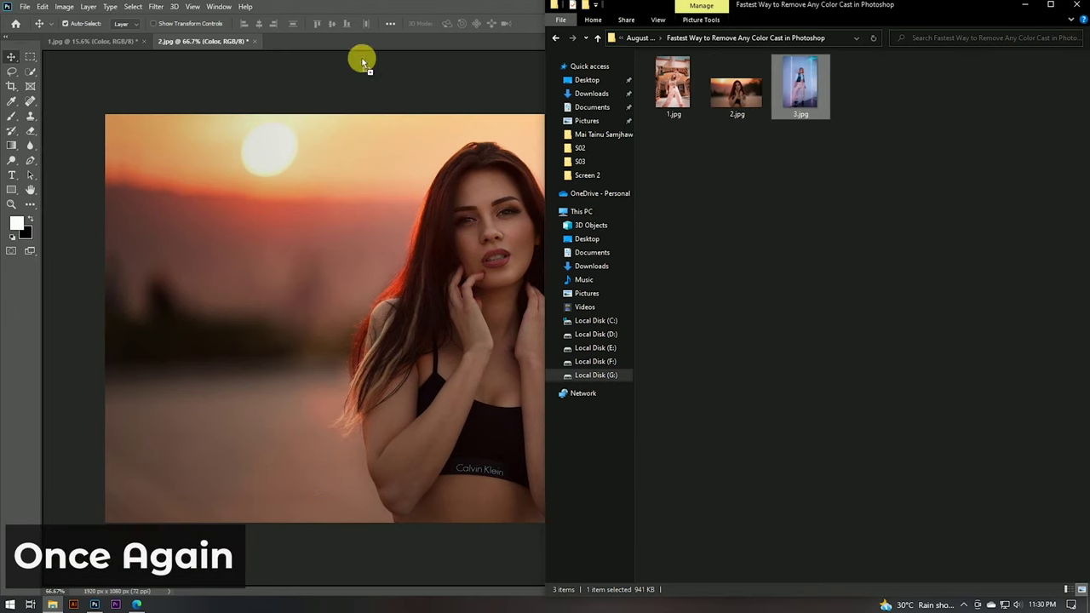
Step: Open 3.jpg and duplicate its Background into a smart-object layer named Color
left_click_drag(804, 86, 311, 36)
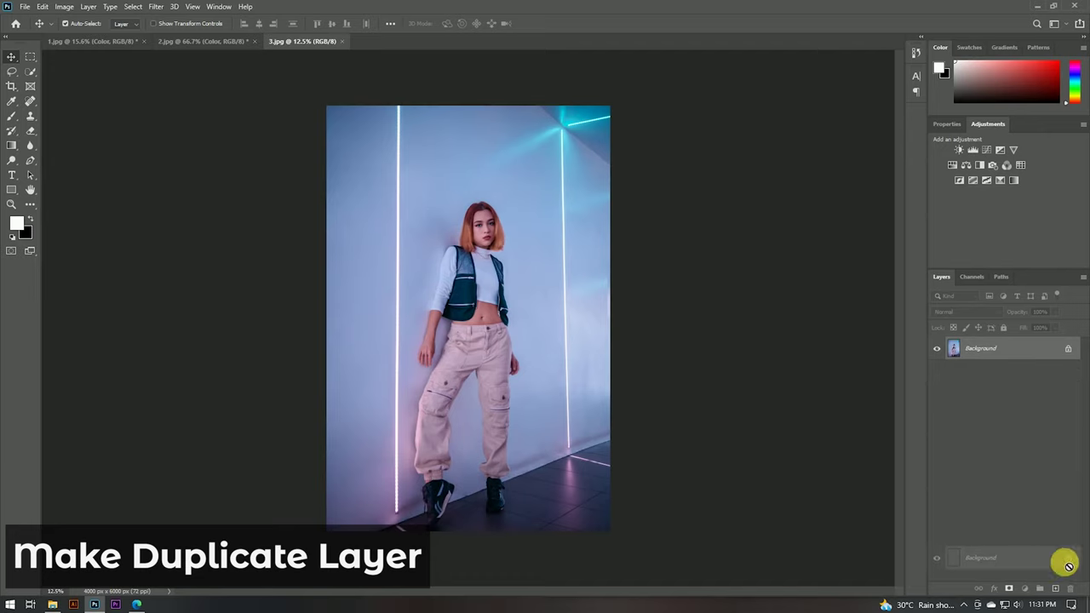
left_click_drag(1047, 347, 1055, 589)
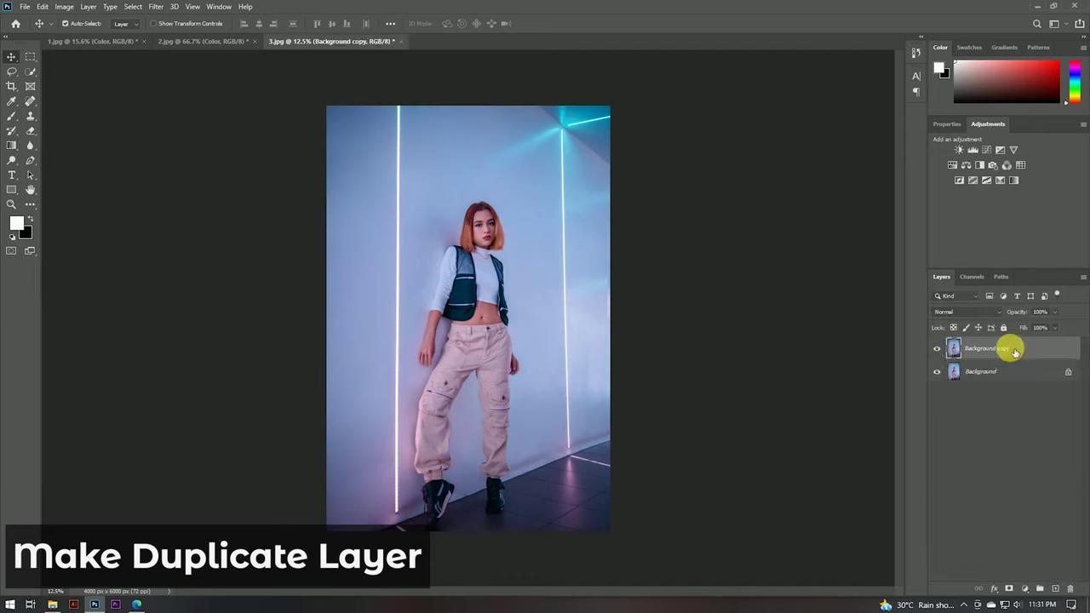
type("Color")
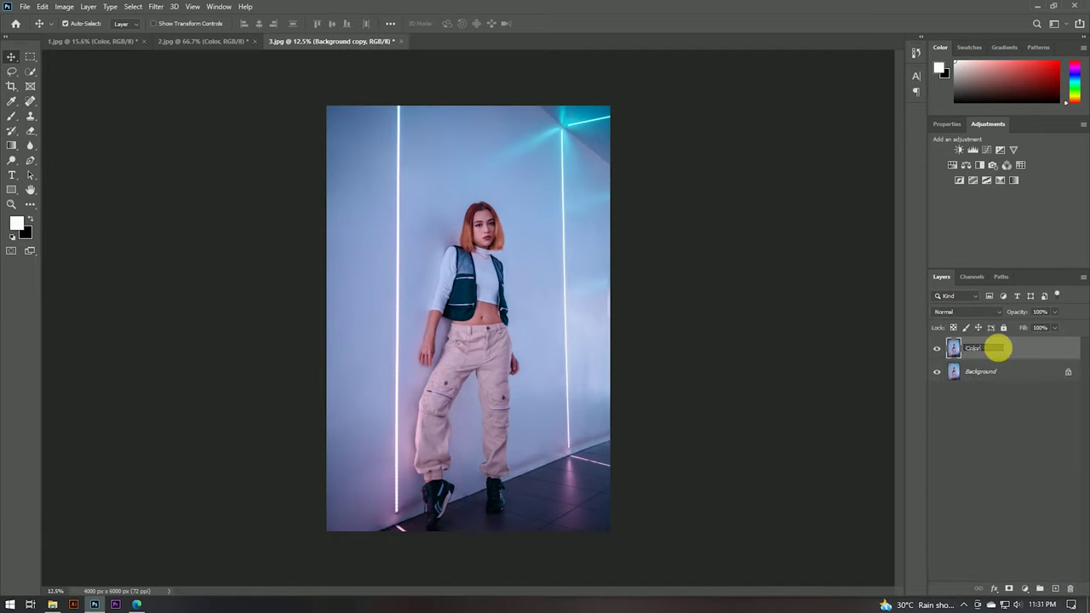
key("Return")
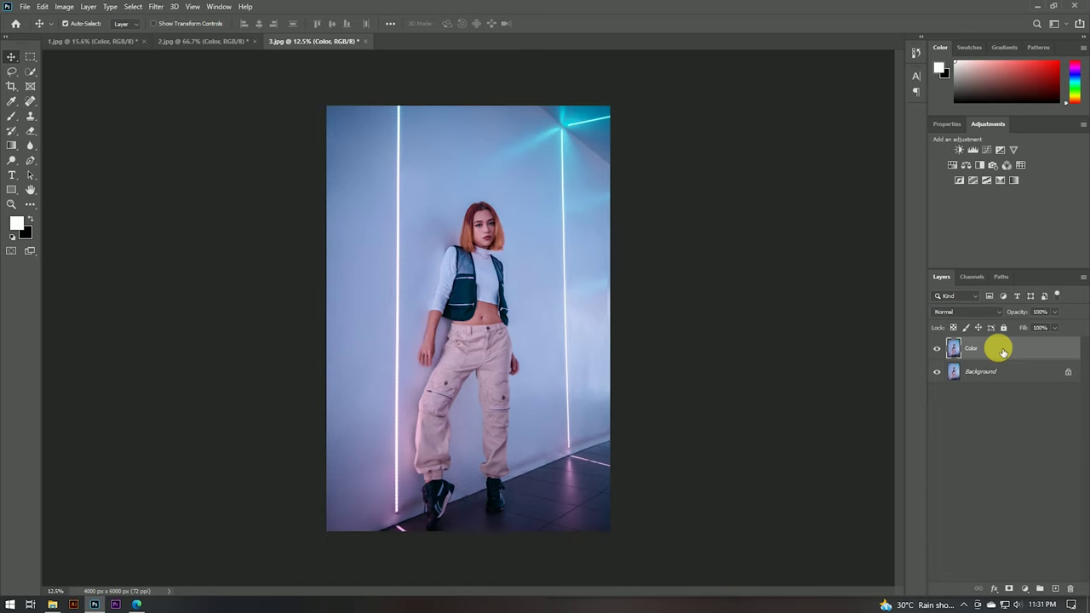
right_click(1003, 350)
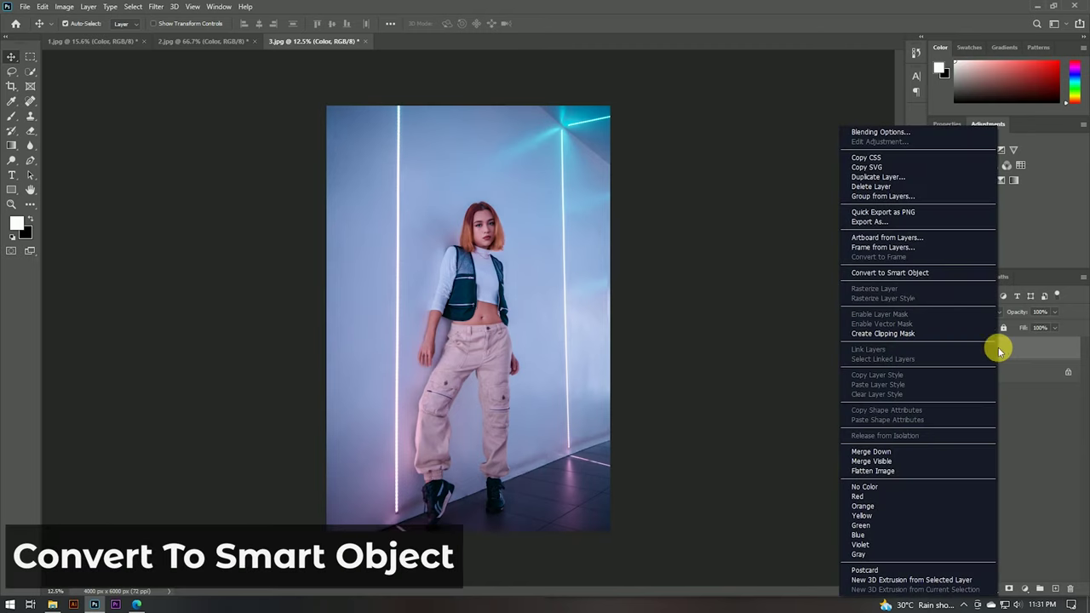
left_click(927, 274)
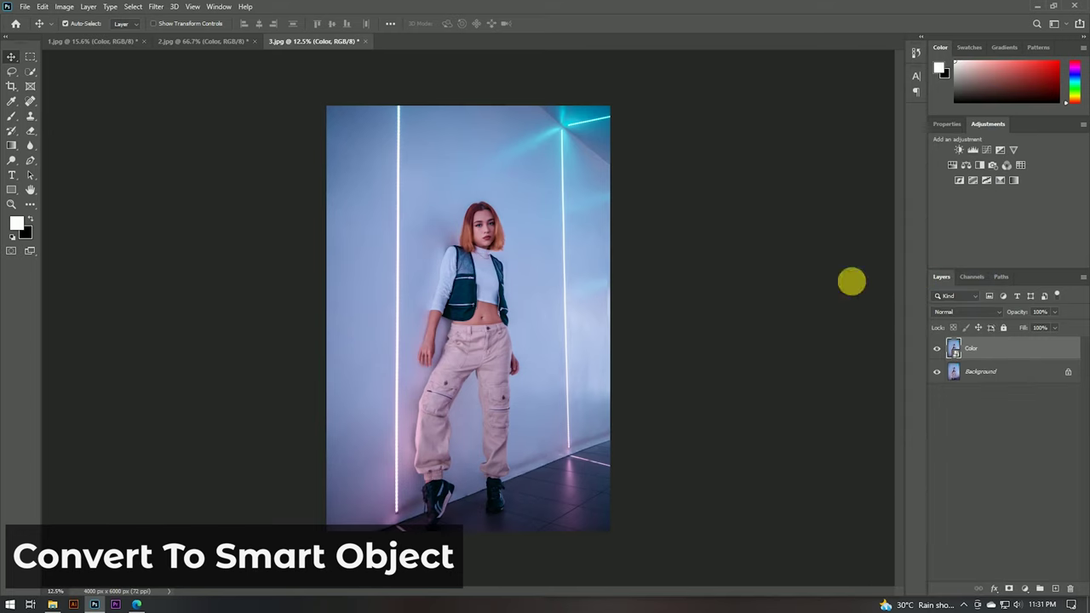
left_click(155, 7)
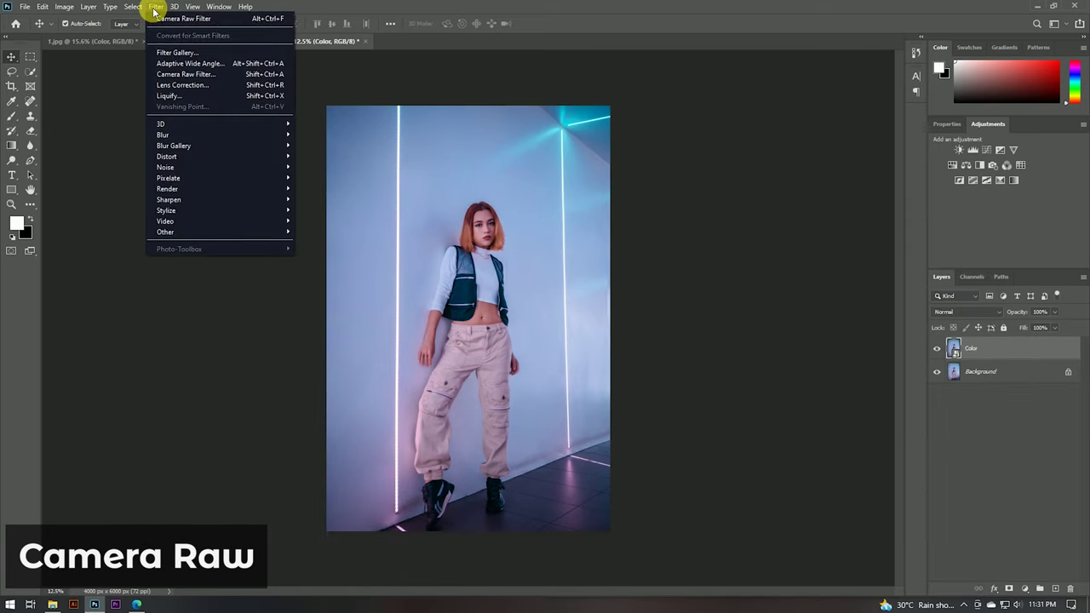
Step: Sample Camera Raw white balance over the whole neon photo (Temperature +32, Tint −19) and apply it
left_click(242, 74)
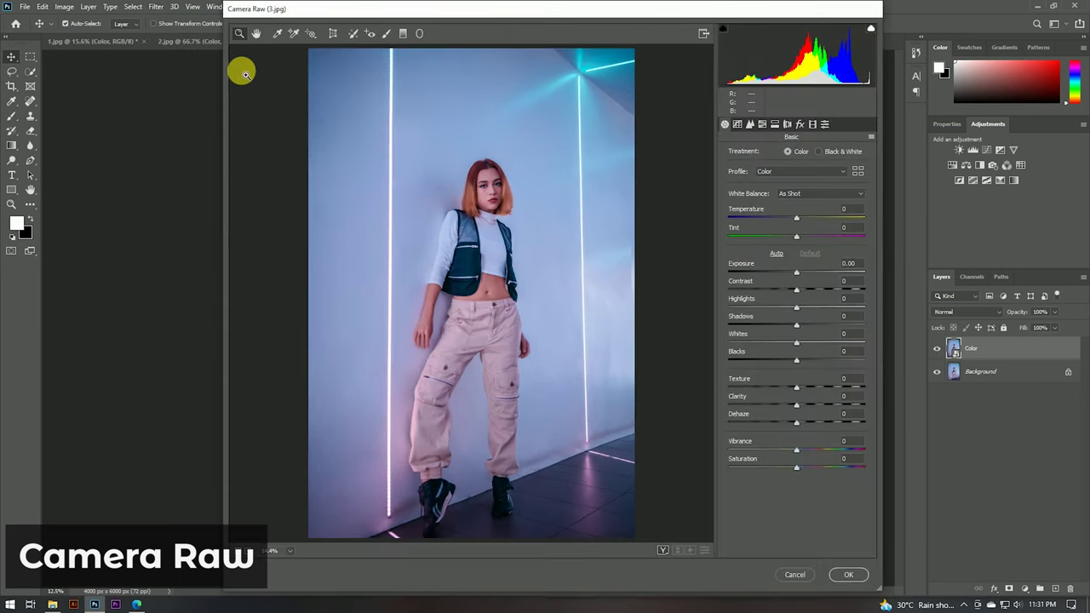
left_click(279, 34)
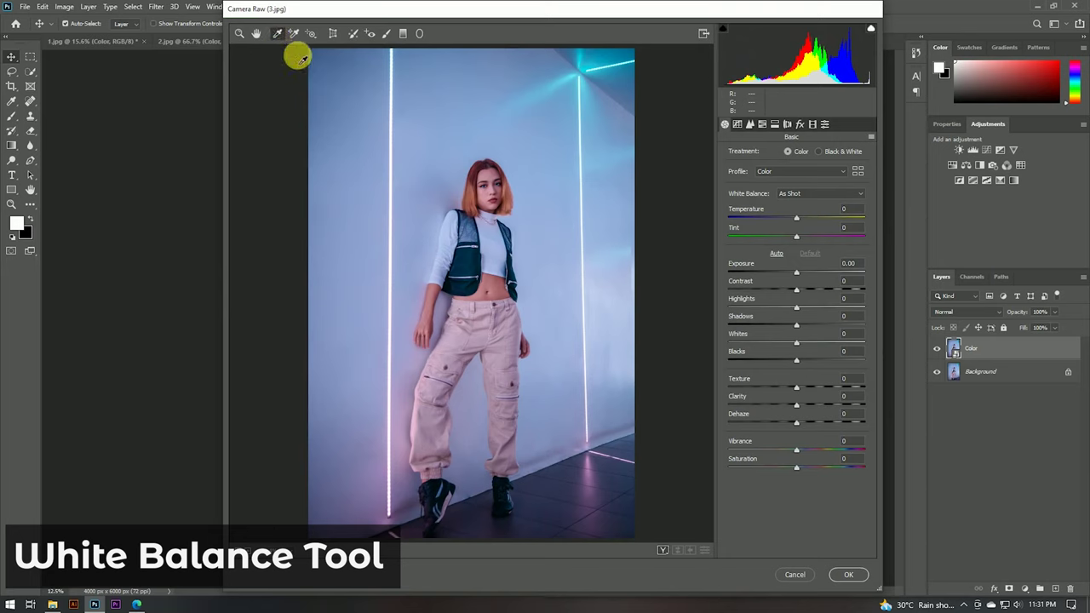
mouse_move(307, 50)
left_mouse_down()
mouse_move(624, 421)
mouse_move(647, 541)
left_mouse_up()
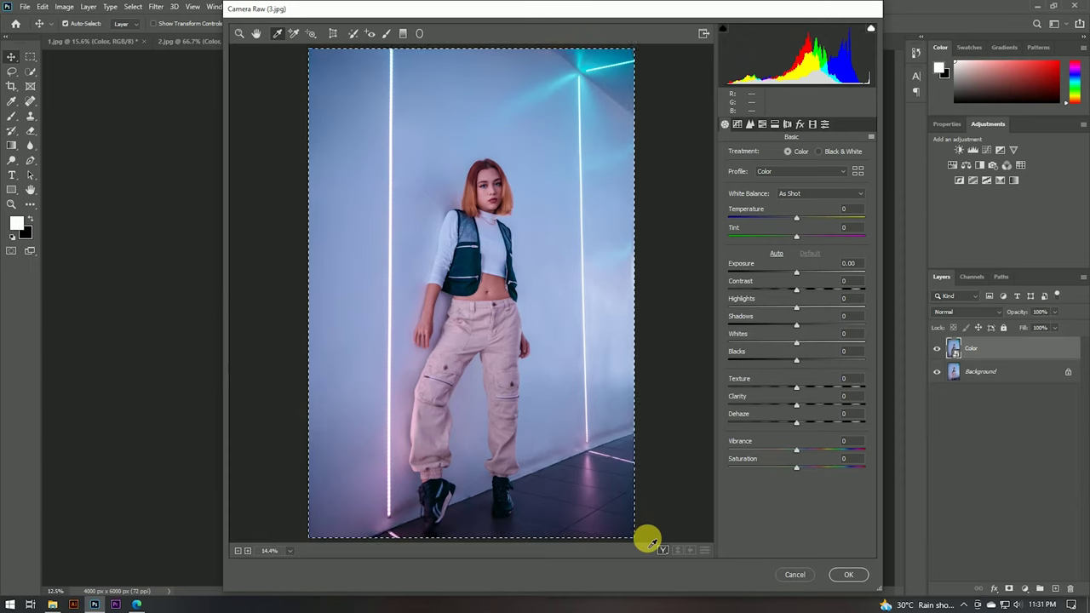
left_click_drag(647, 541, 647, 541)
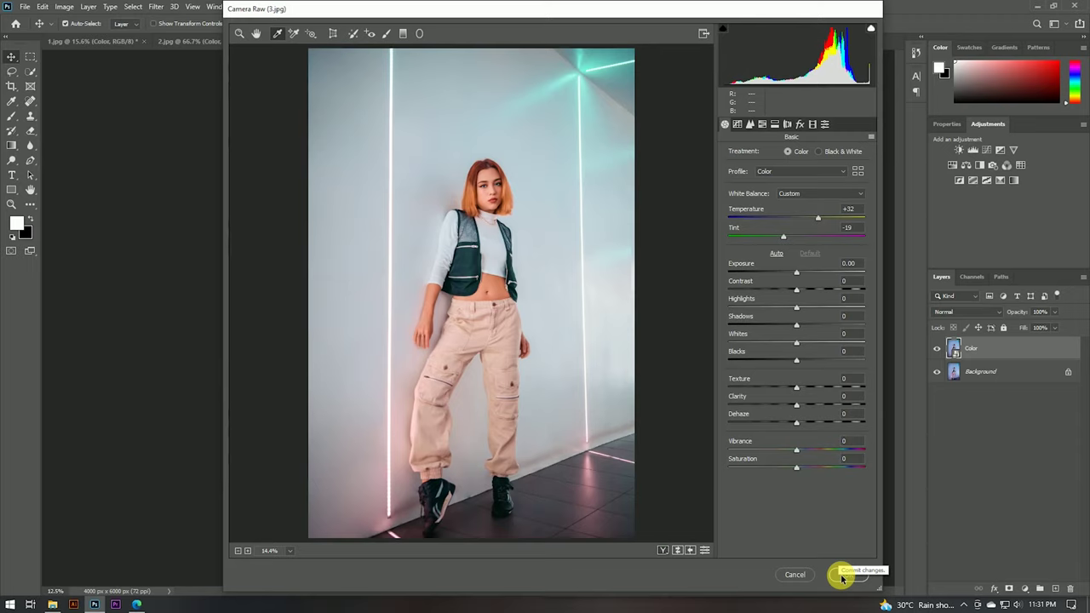
left_click(842, 576)
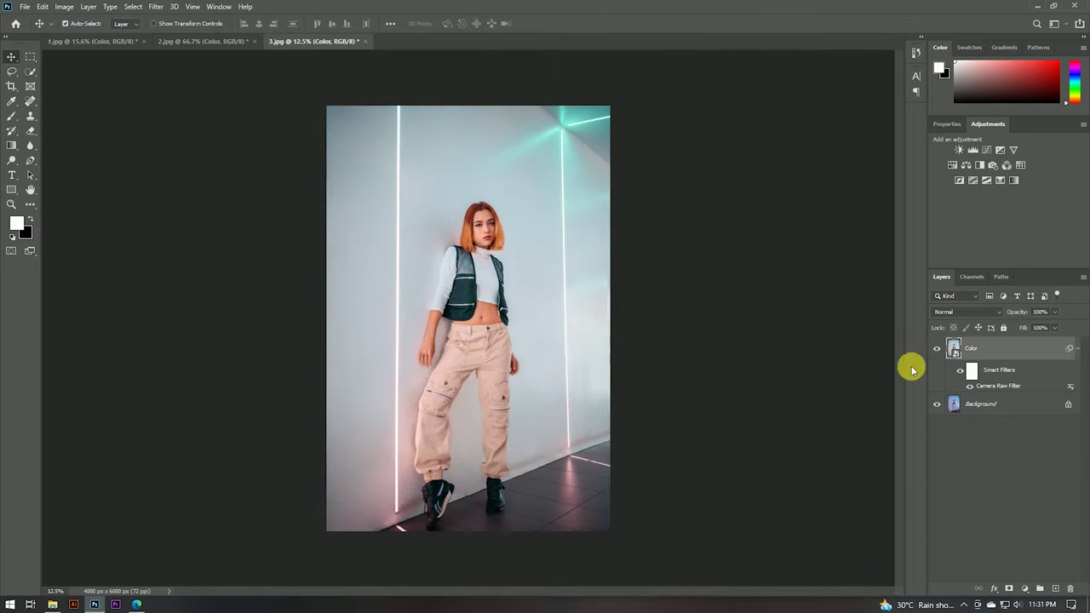
left_click(937, 349)
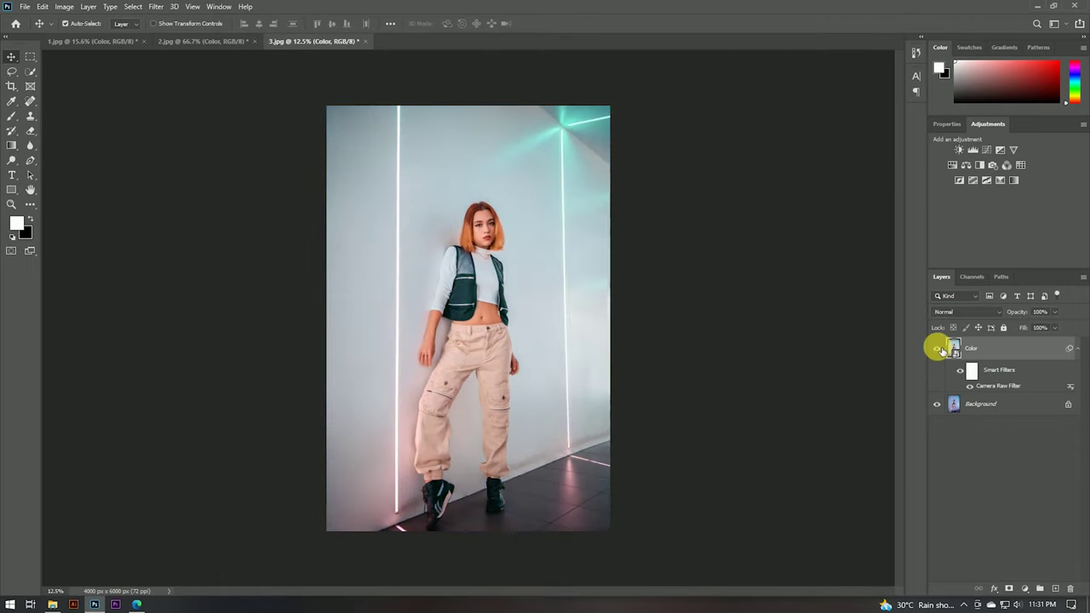
left_click(936, 348)
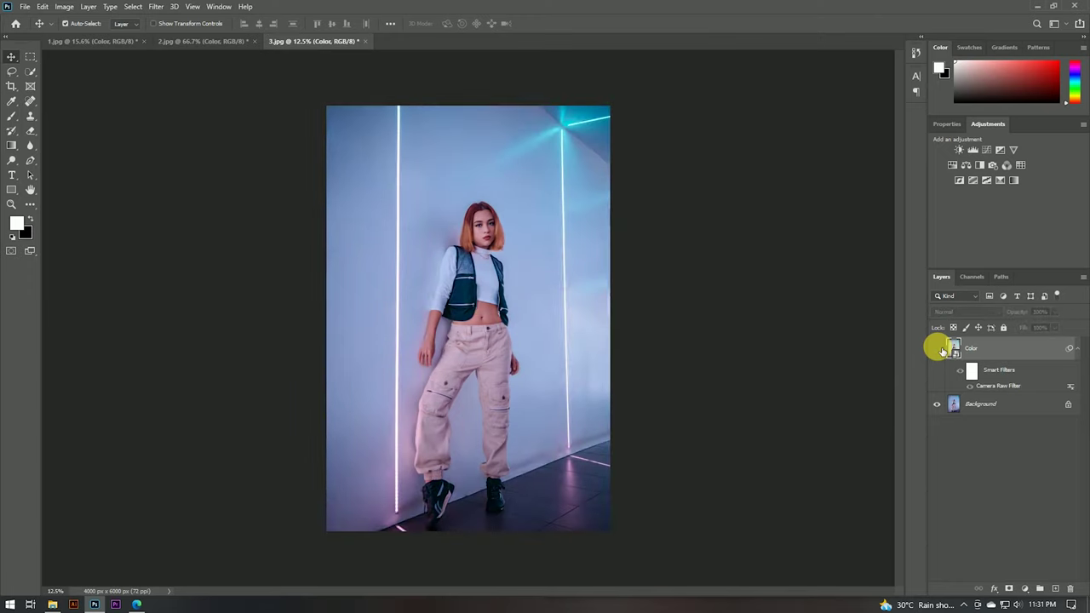
left_click(938, 348)
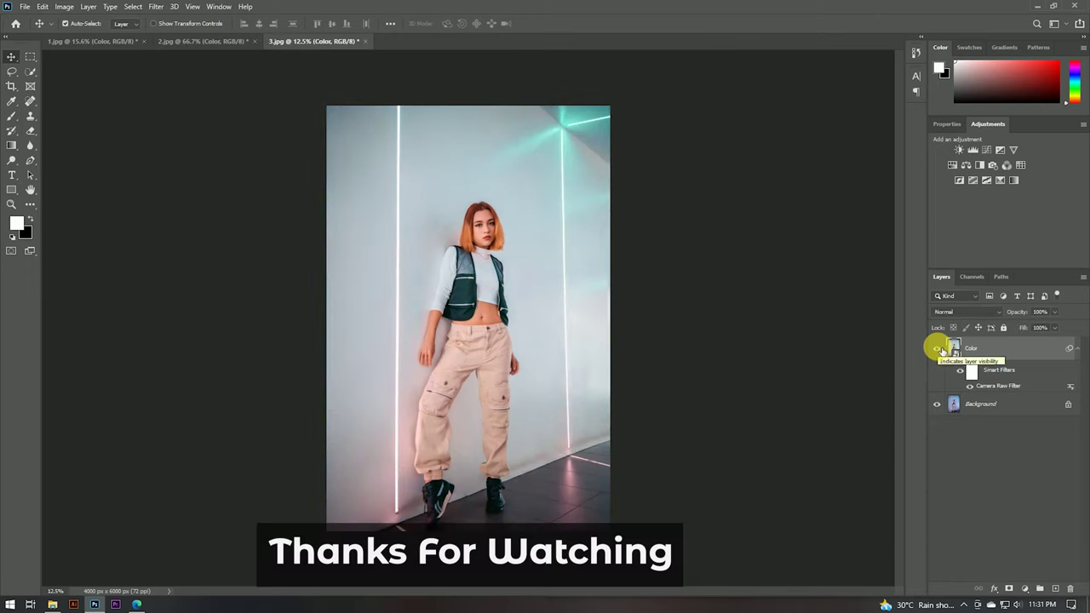
left_click(938, 349)
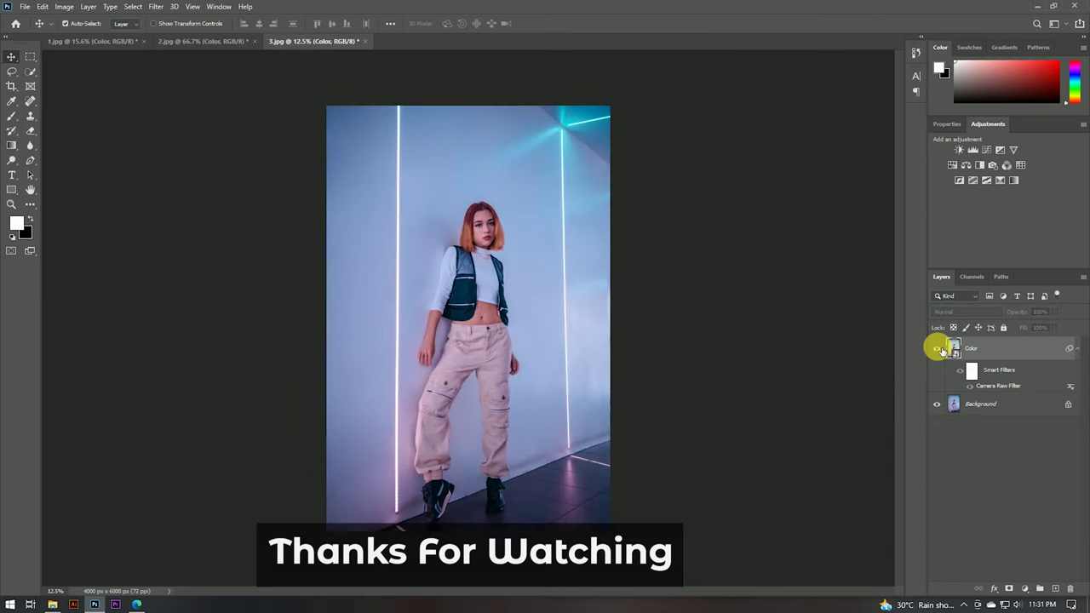
left_click(937, 348)
left_click(937, 348)
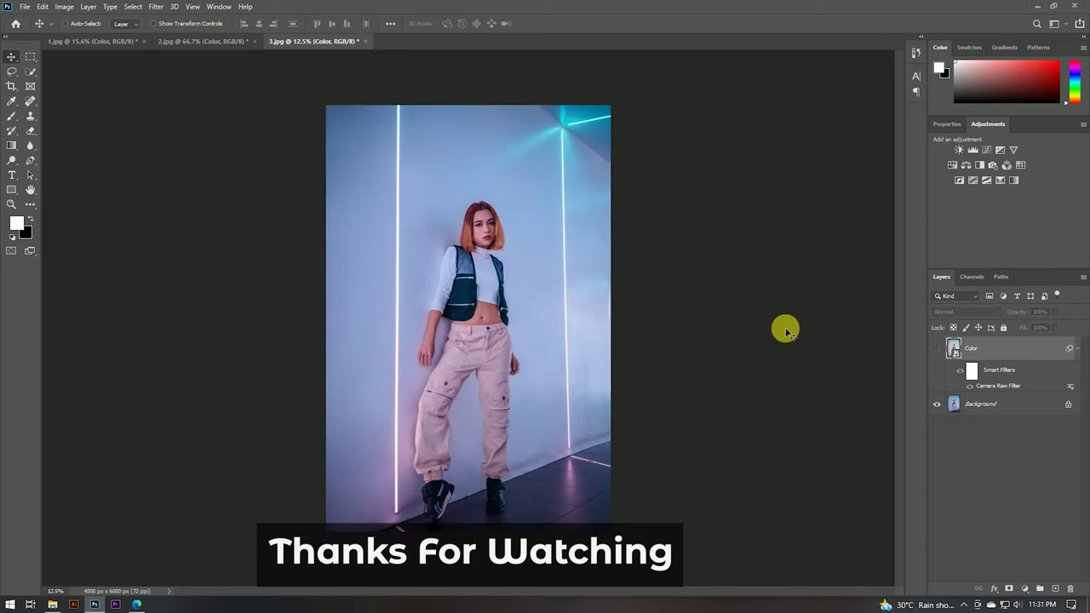
key("ctrl+0")
left_click(937, 348)
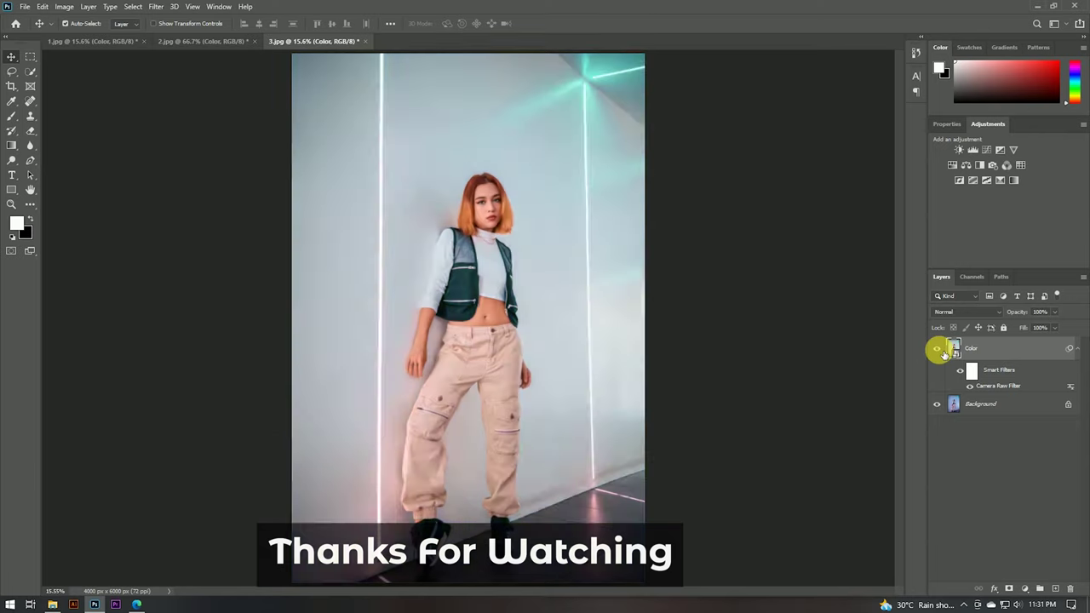